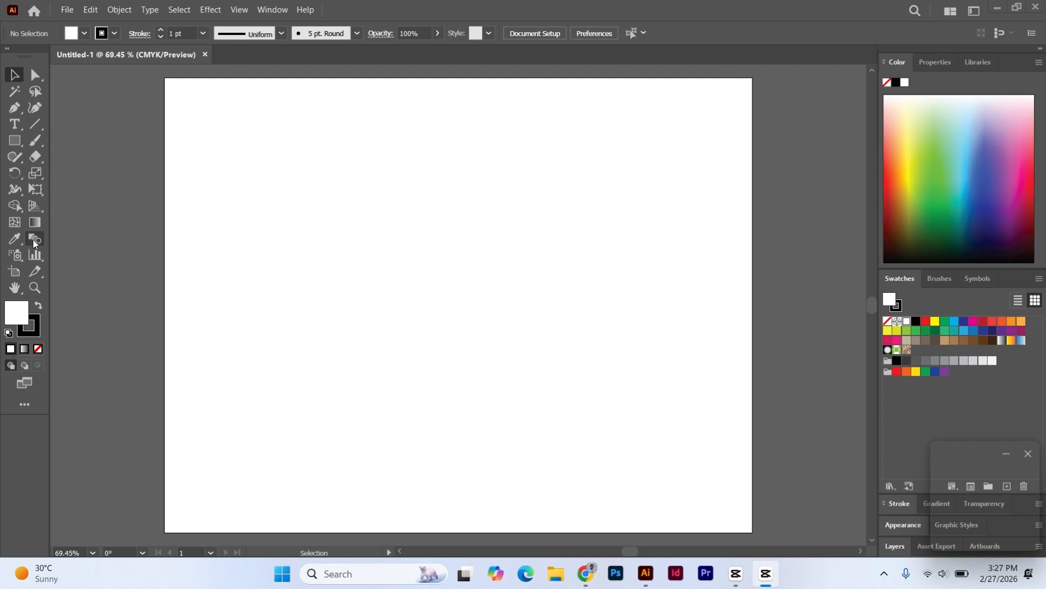
Tear off the symbol tools group as a floating toolbar and place it near the artboard's upper edge.
click(21, 261)
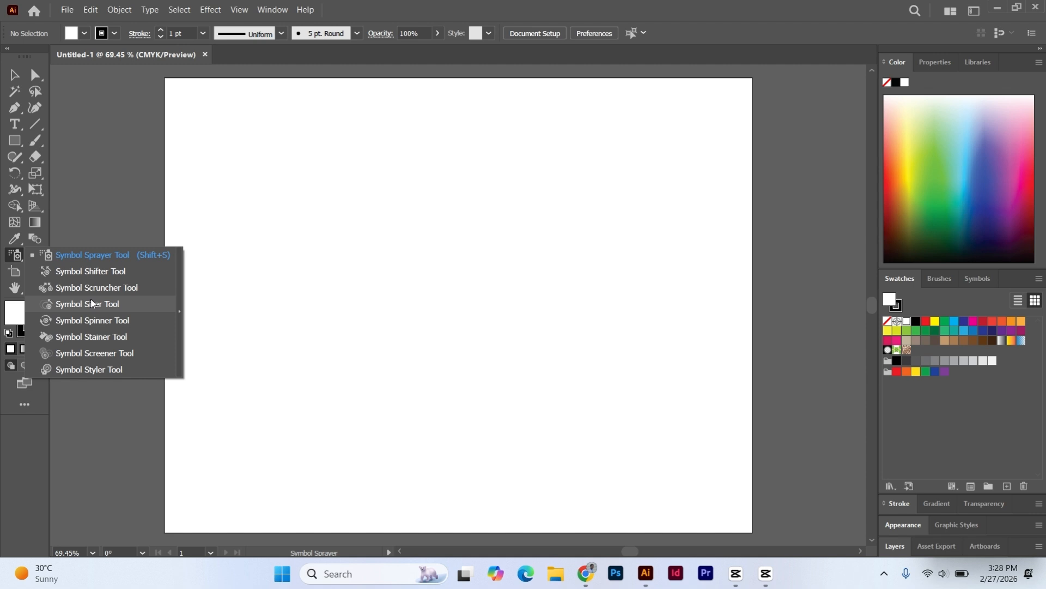
click(17, 261)
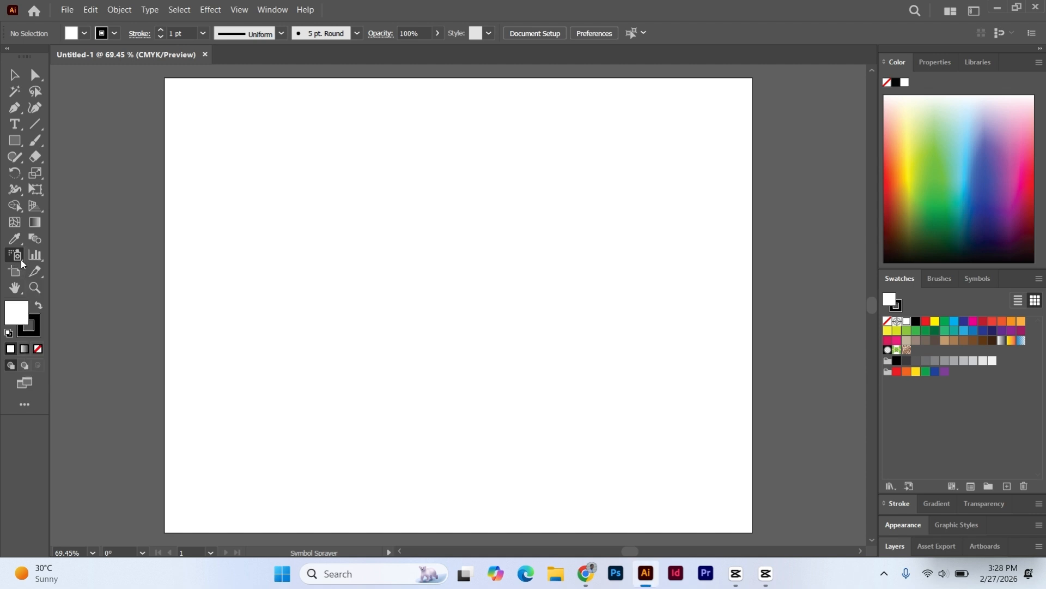
right_click(21, 261)
drag(80, 265, 455, 83)
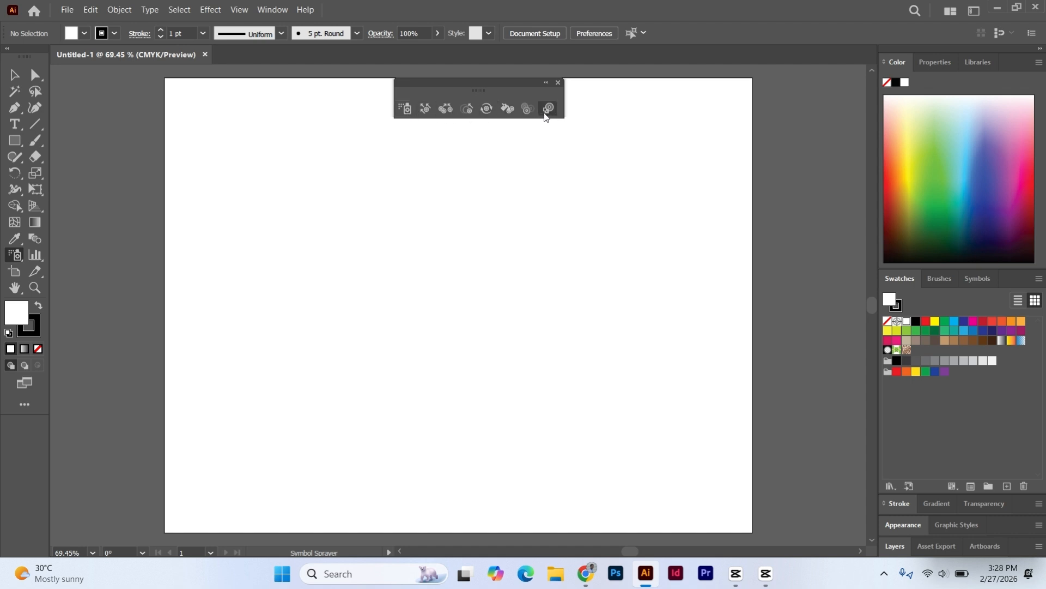
Try to spray on the empty artboard with the Symbol Sprayer without choosing a symbol.
click(355, 205)
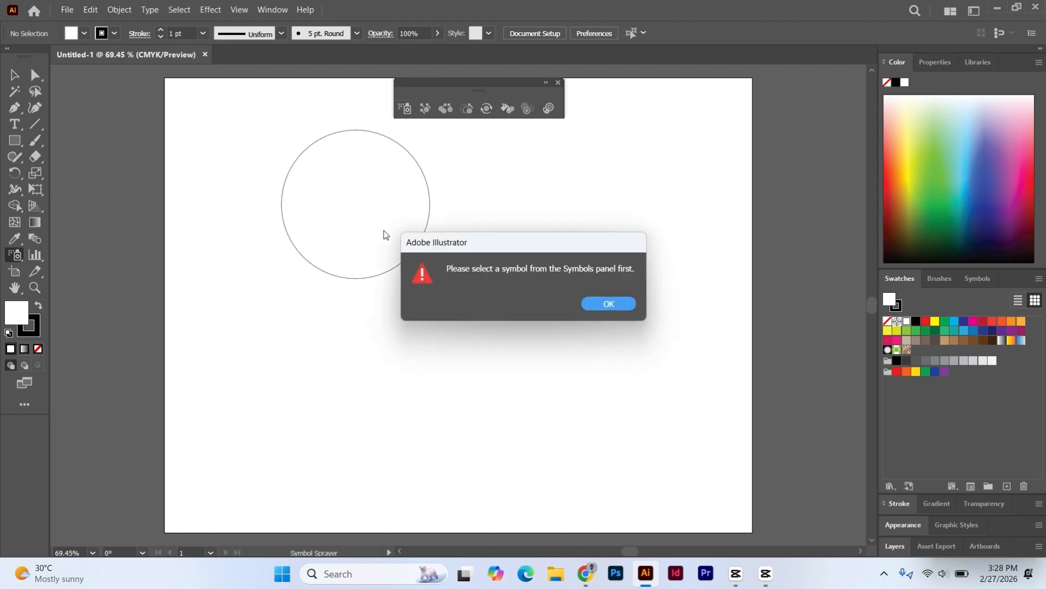
click(591, 308)
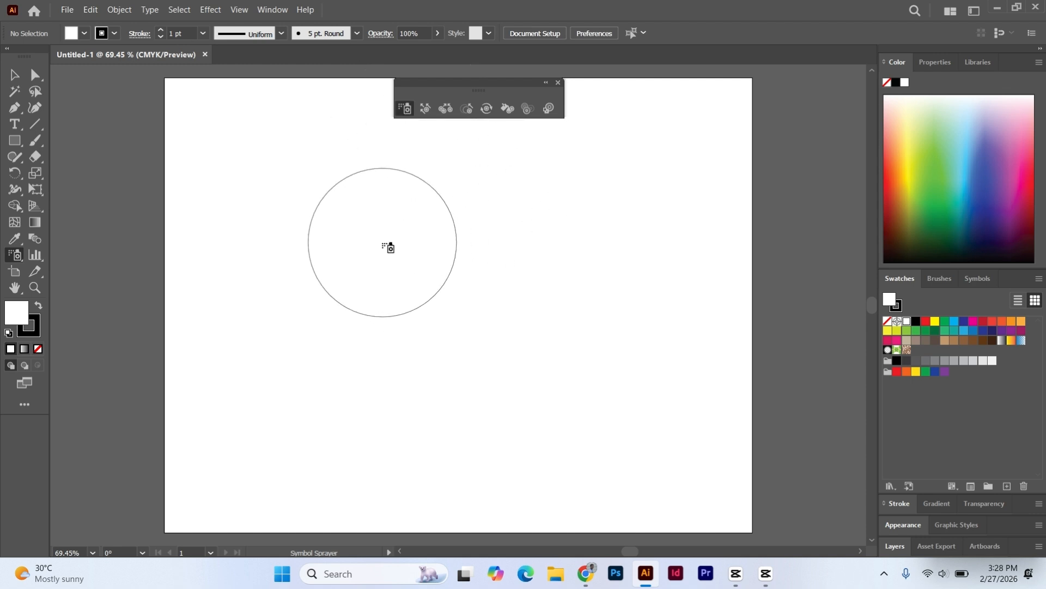
click(340, 236)
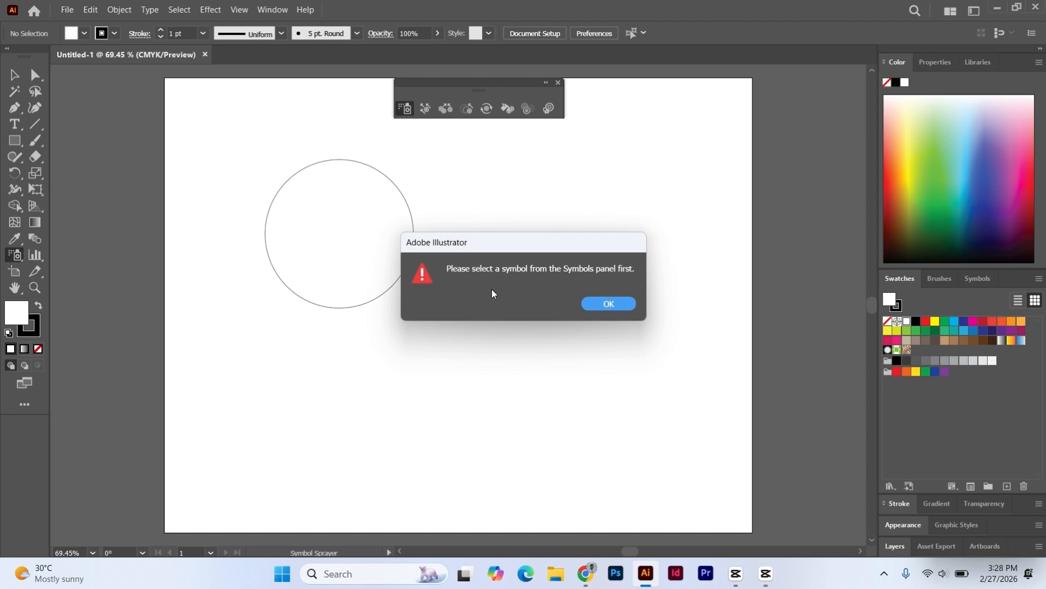
click(605, 305)
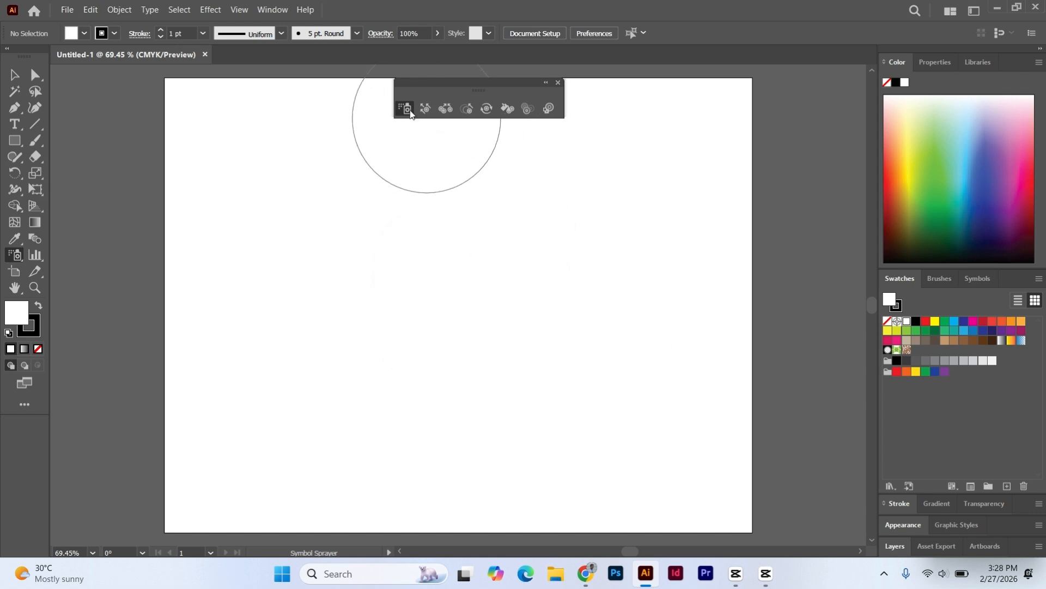
click(373, 210)
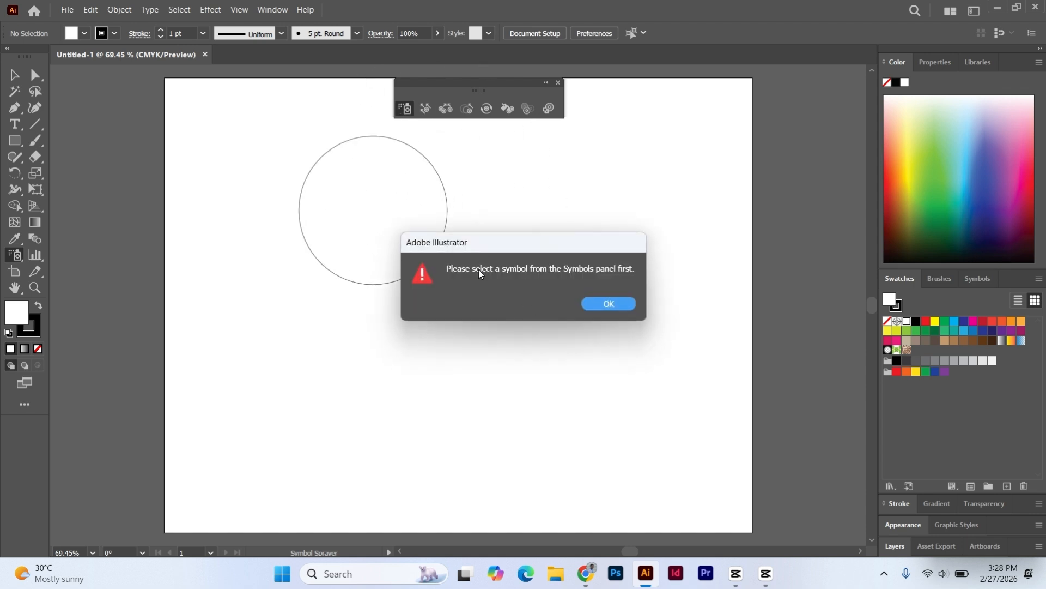
click(608, 303)
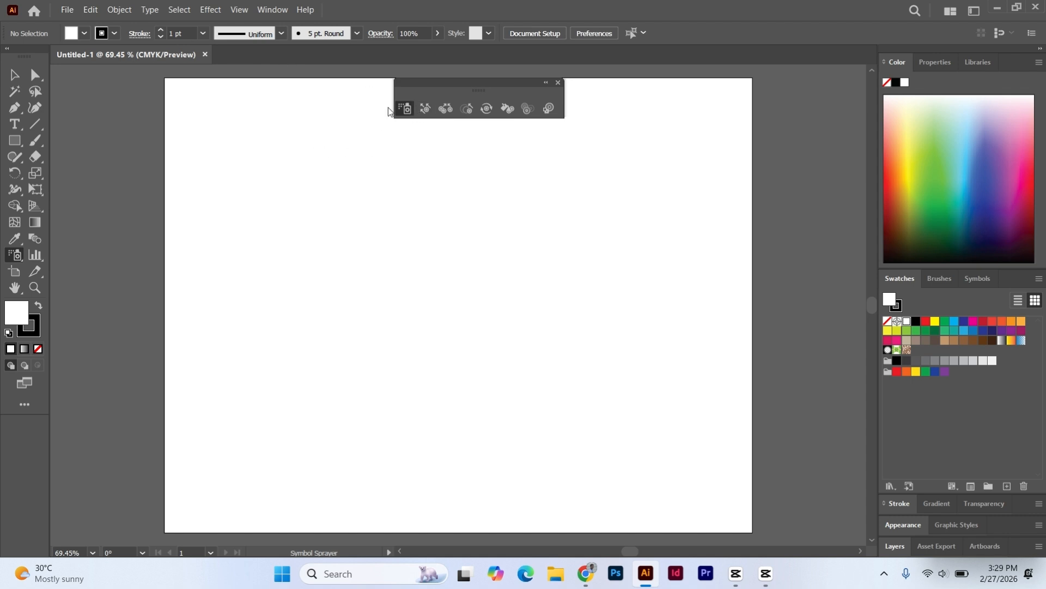
drag(423, 84, 444, 101)
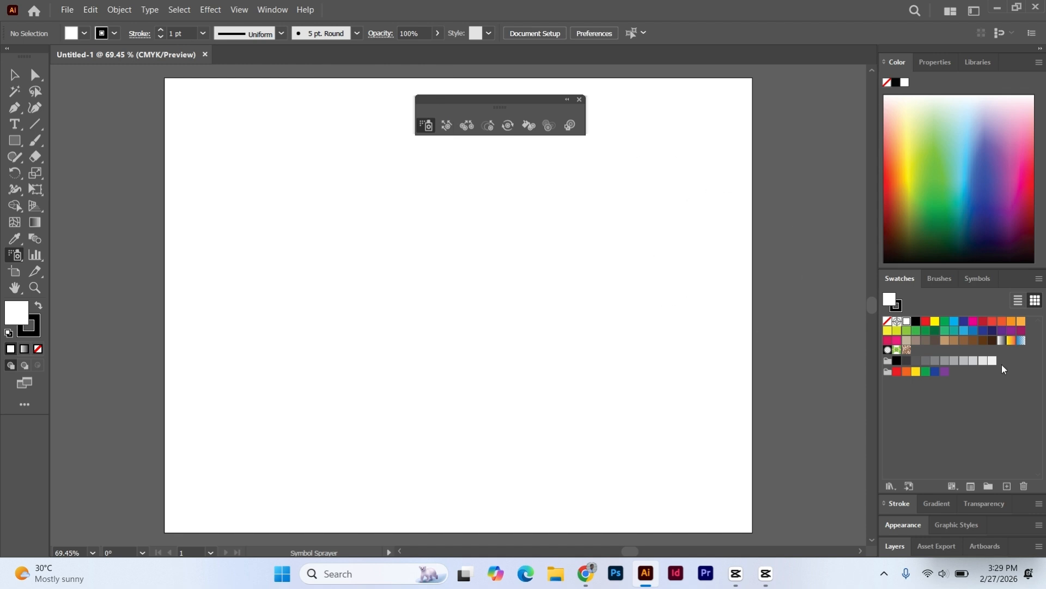
Bring up the Symbols panel and hide its panel group again.
click(978, 280)
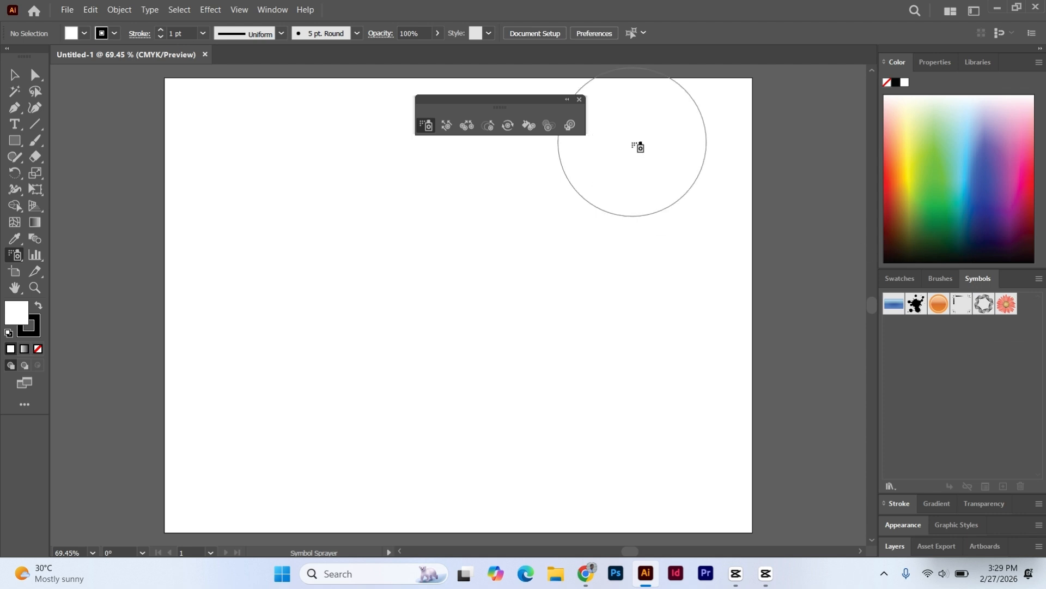
click(272, 10)
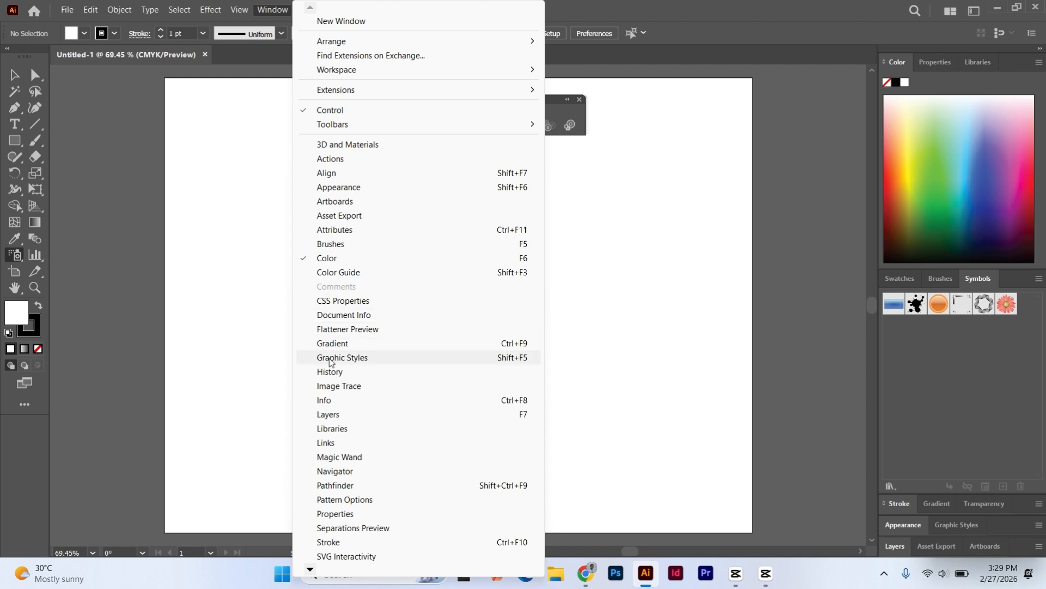
mouse_move(310, 569)
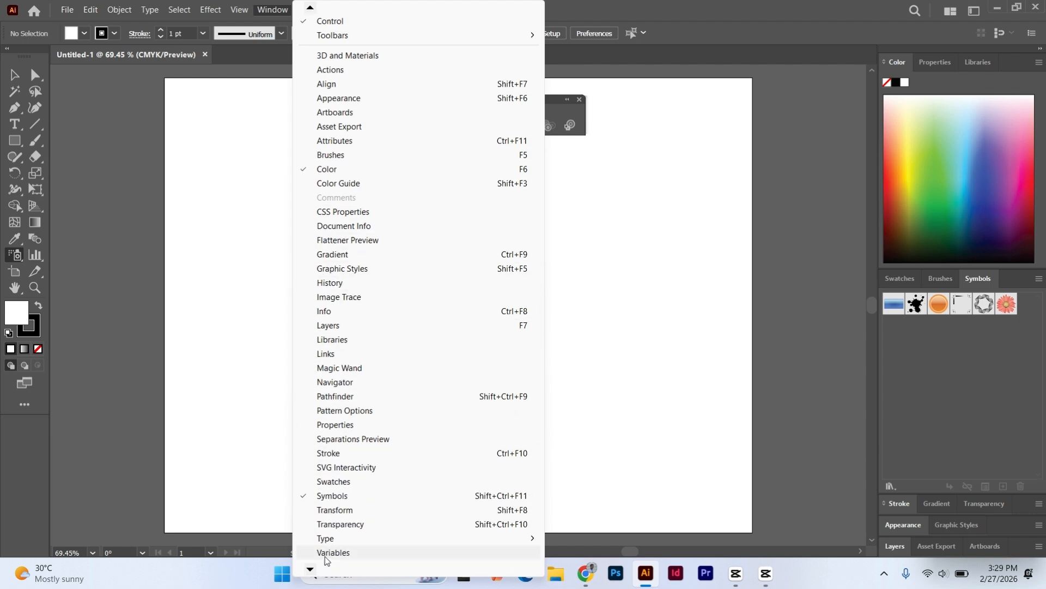
click(329, 497)
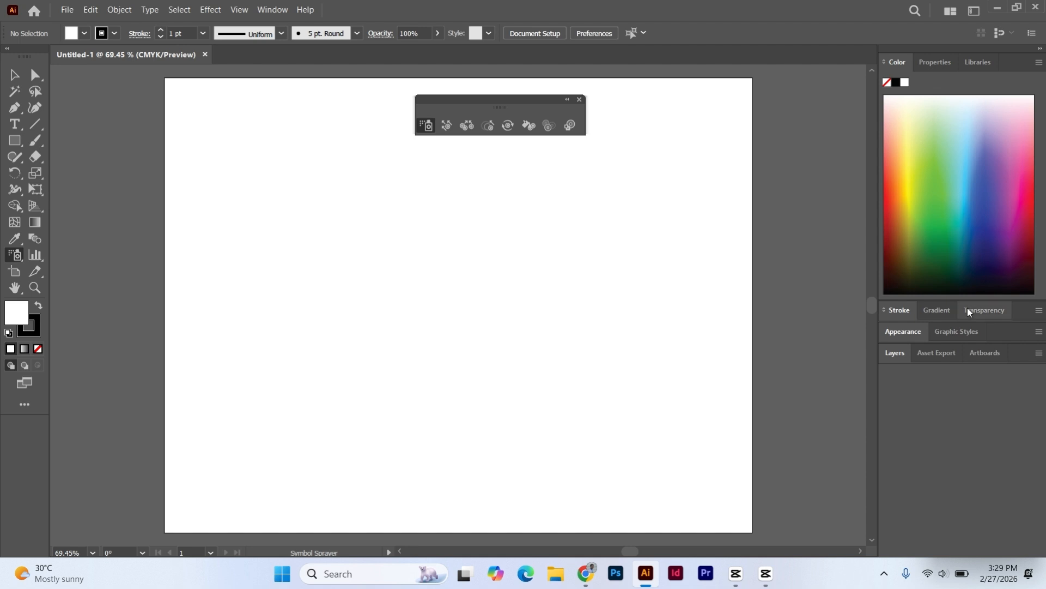
click(272, 9)
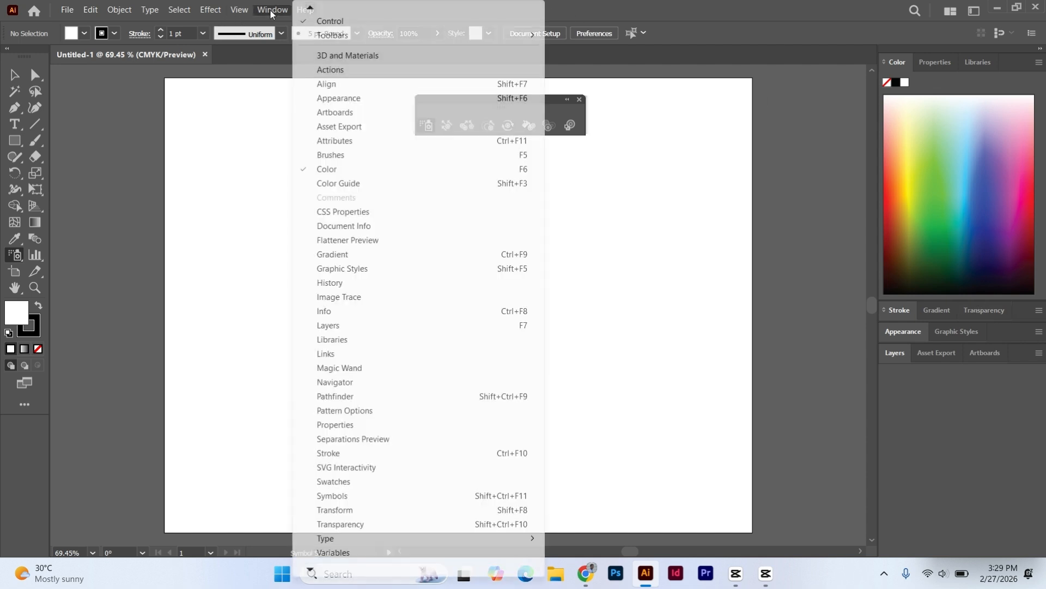
scroll(474, 555, down, 1)
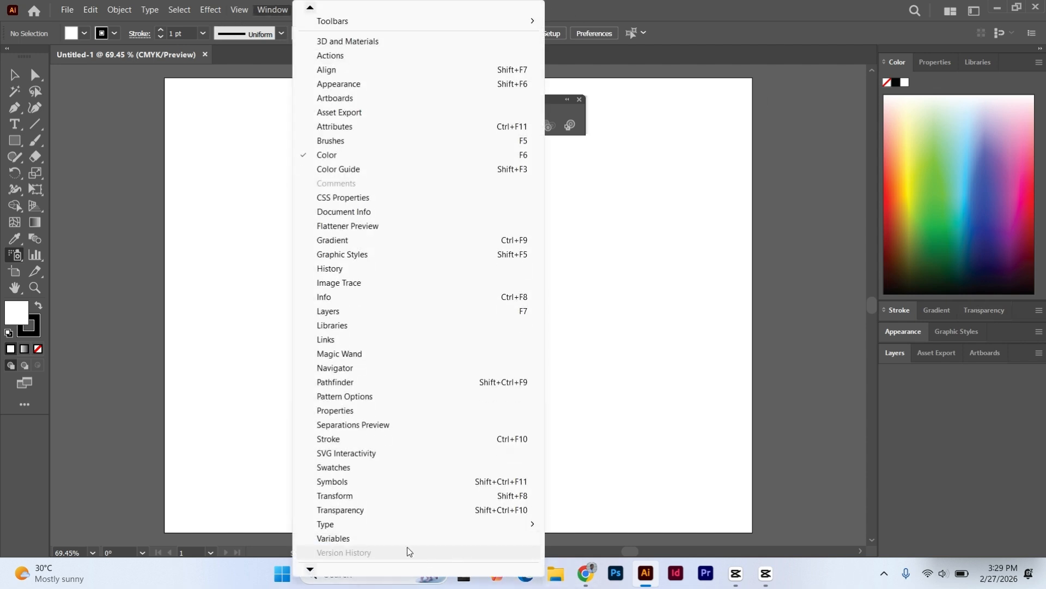
click(337, 440)
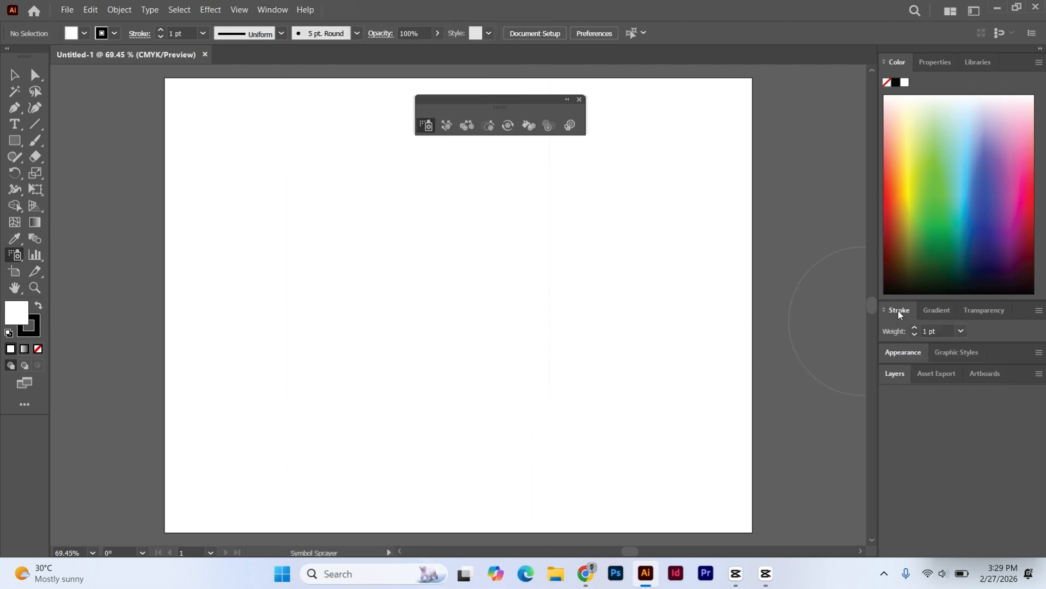
drag(898, 309, 713, 75)
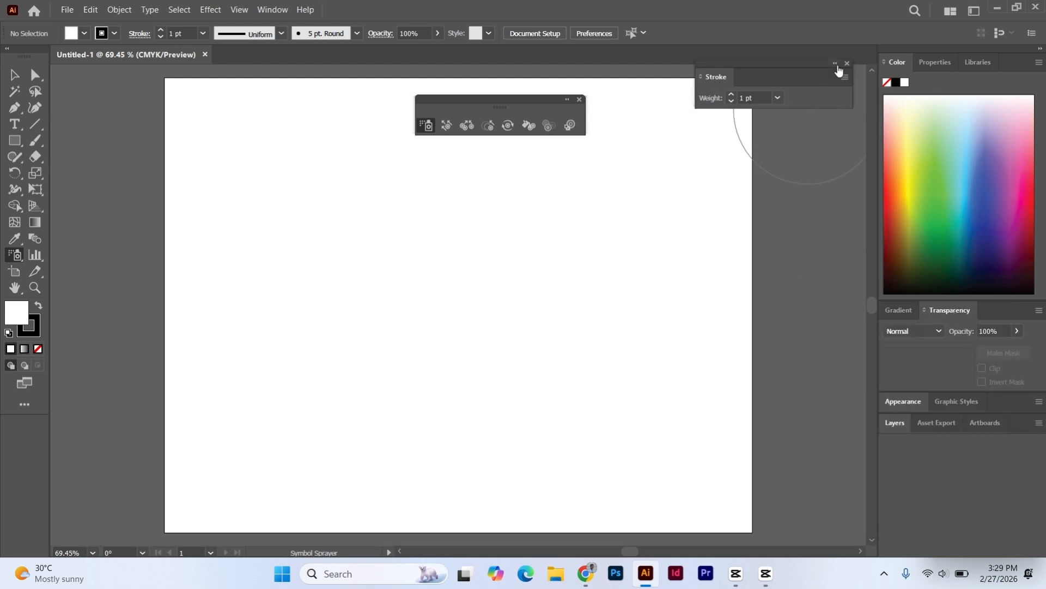
click(846, 64)
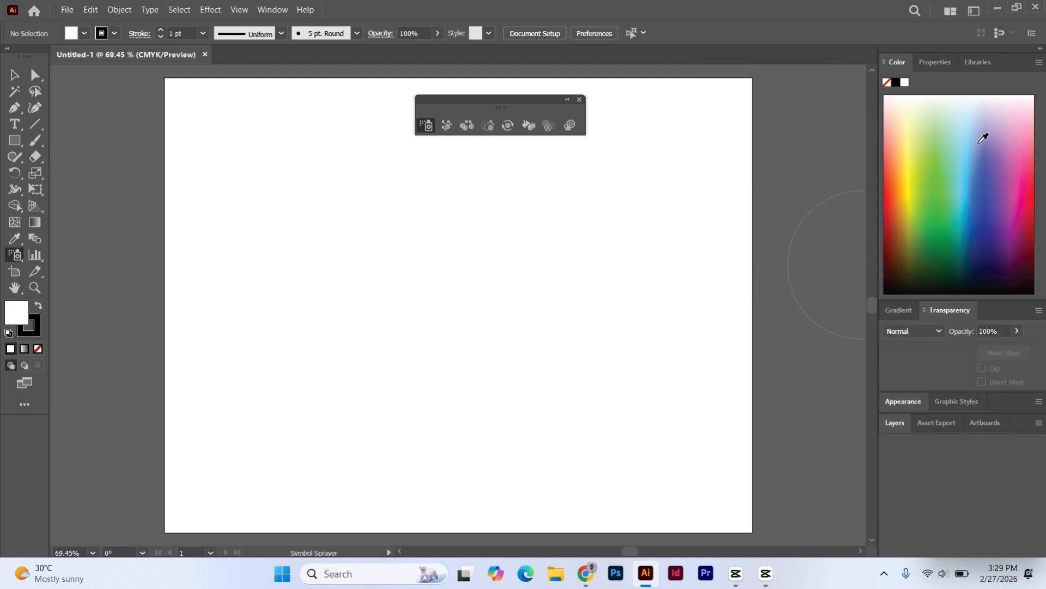
Show the Symbols panel and detach it as a floating panel over the artboard's upper-right corner.
click(276, 11)
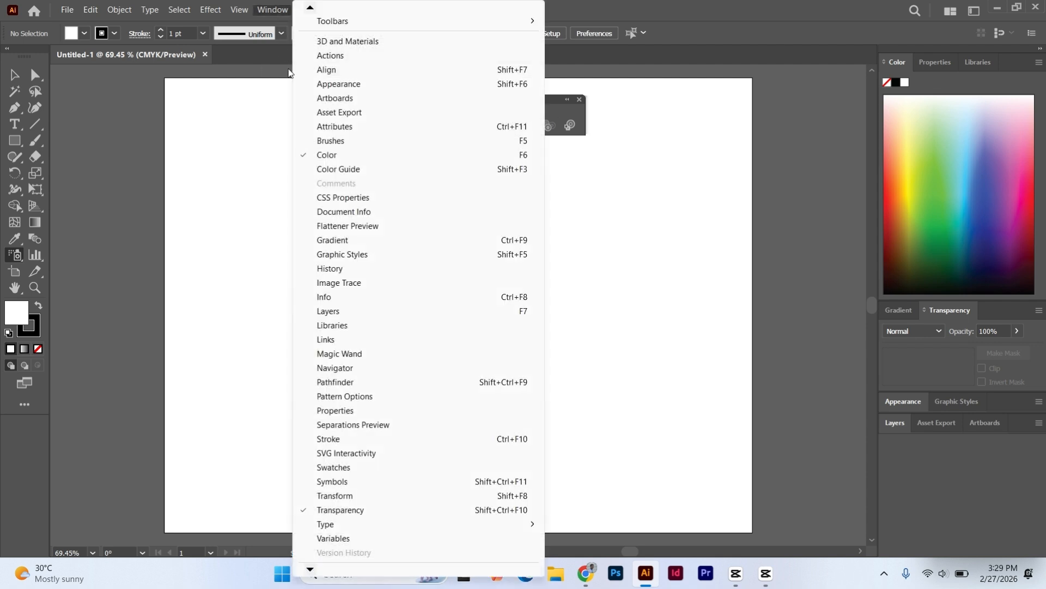
click(339, 482)
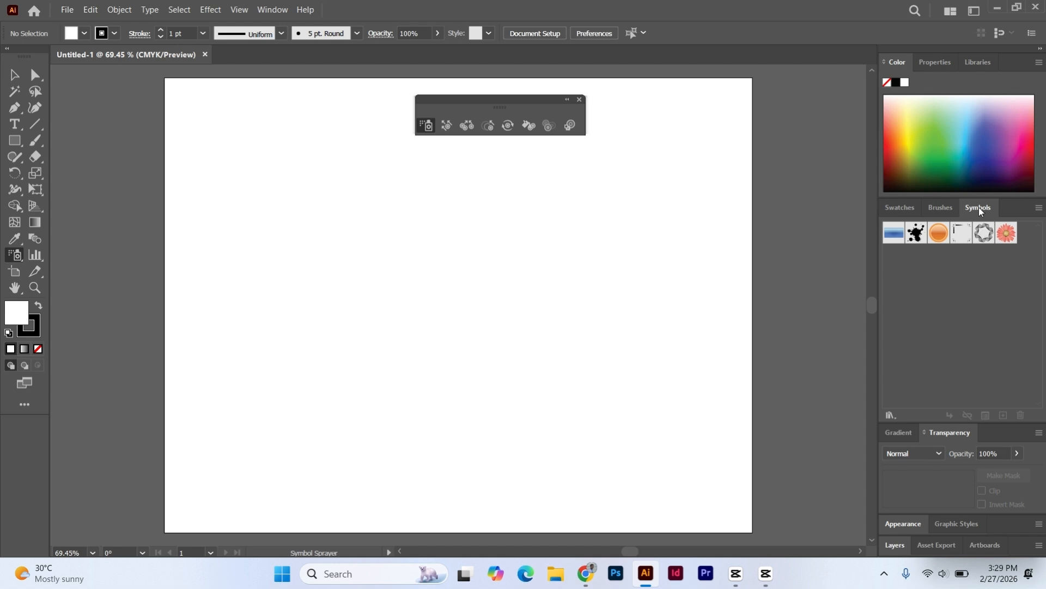
mouse_move(975, 208)
mouse_down()
mouse_move(756, 161)
mouse_move(708, 122)
mouse_move(724, 119)
mouse_up()
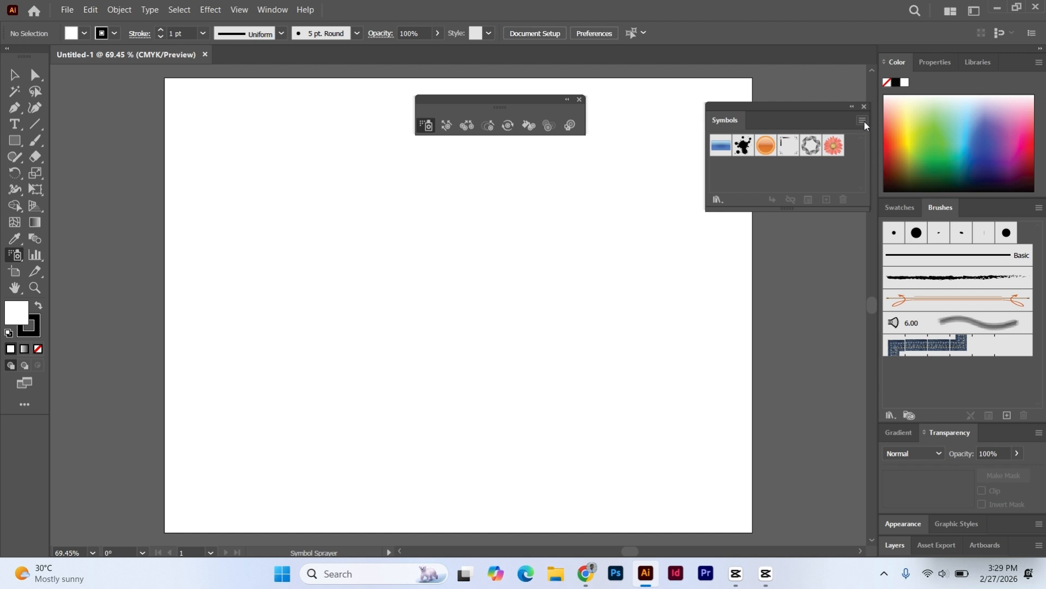
Open the Flowers symbol library, close the floating Symbols panel, and place the library at the artboard's upper-right corner.
click(863, 120)
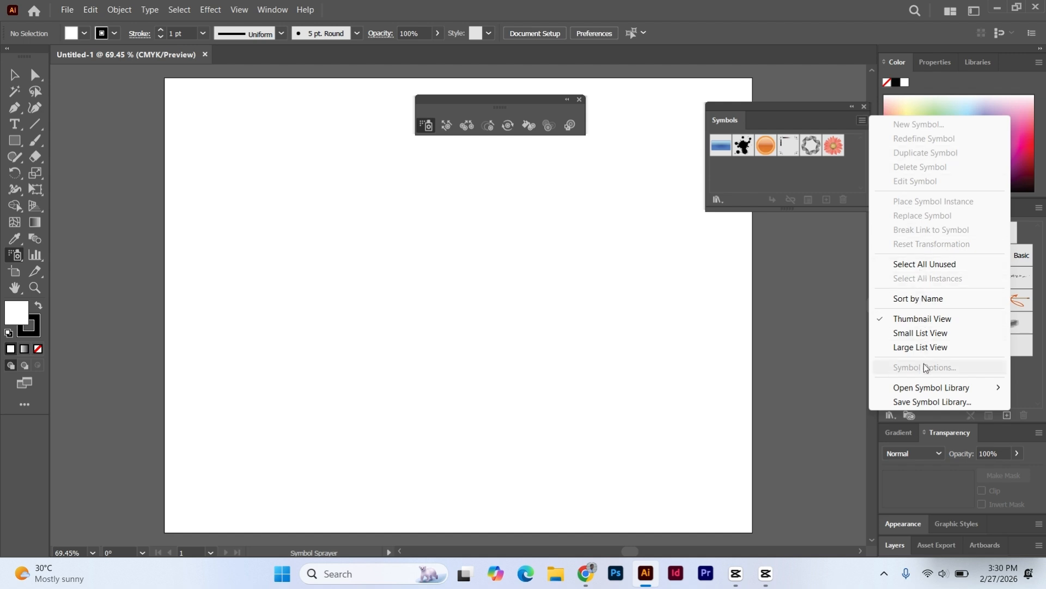
mouse_move(920, 391)
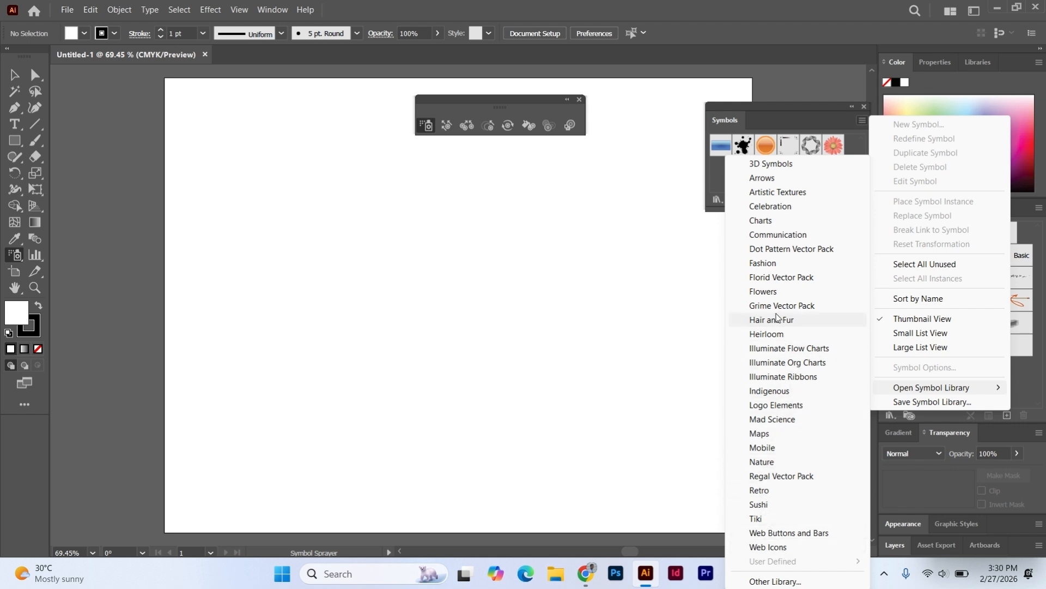
click(763, 291)
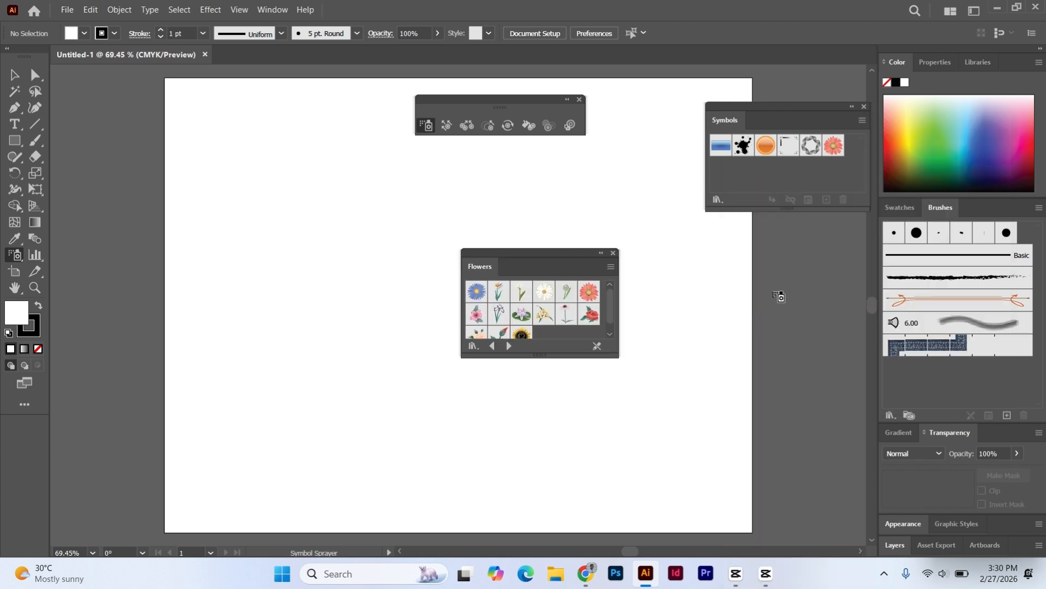
drag(541, 253, 655, 217)
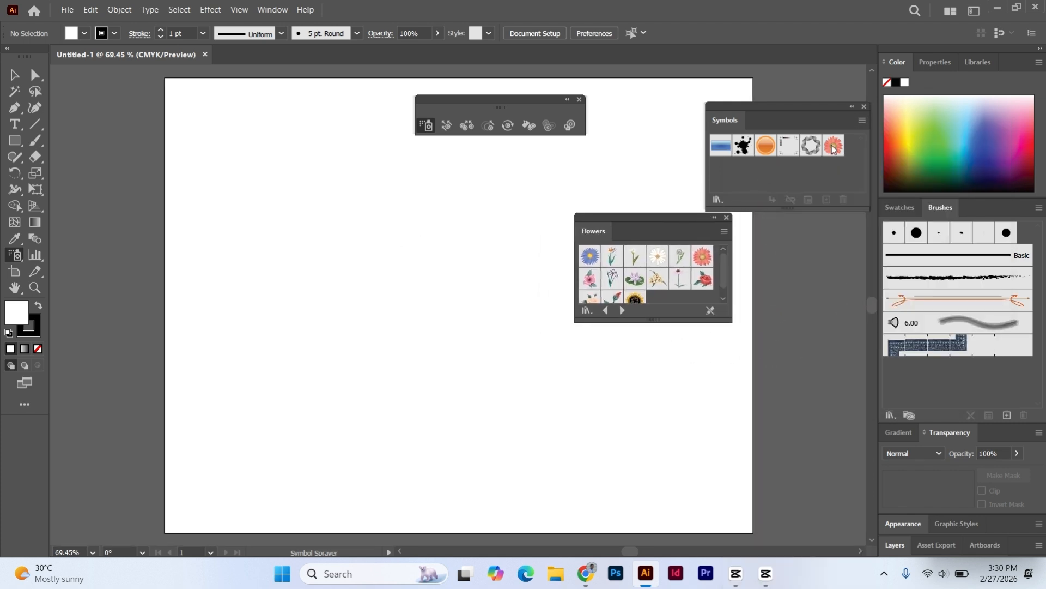
click(863, 106)
drag(630, 217, 761, 132)
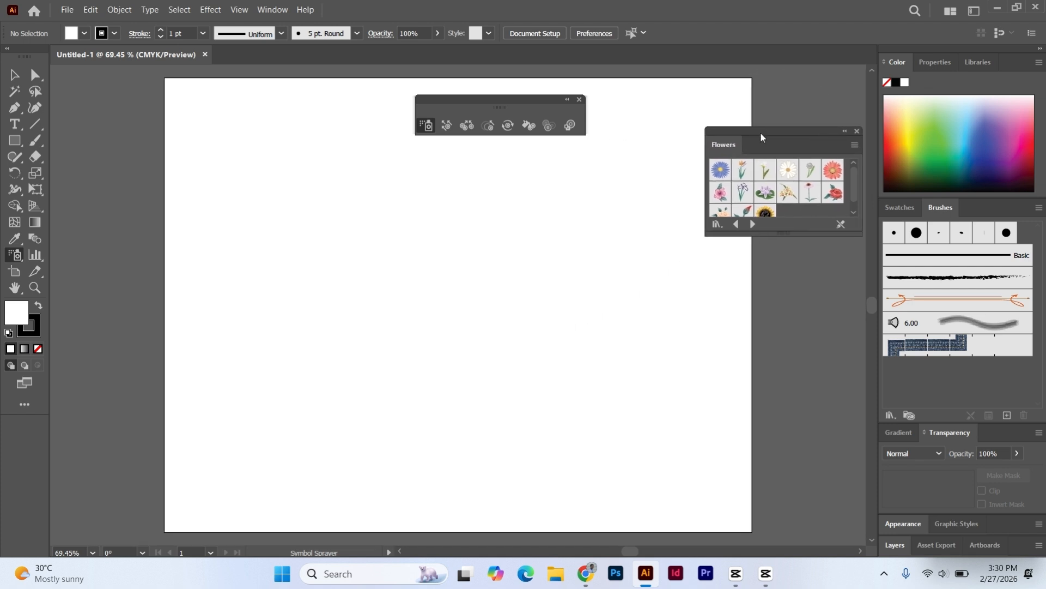
Spray the iris symbol from the Flowers library in a wide, sideways U-shaped band across the artboard.
click(743, 193)
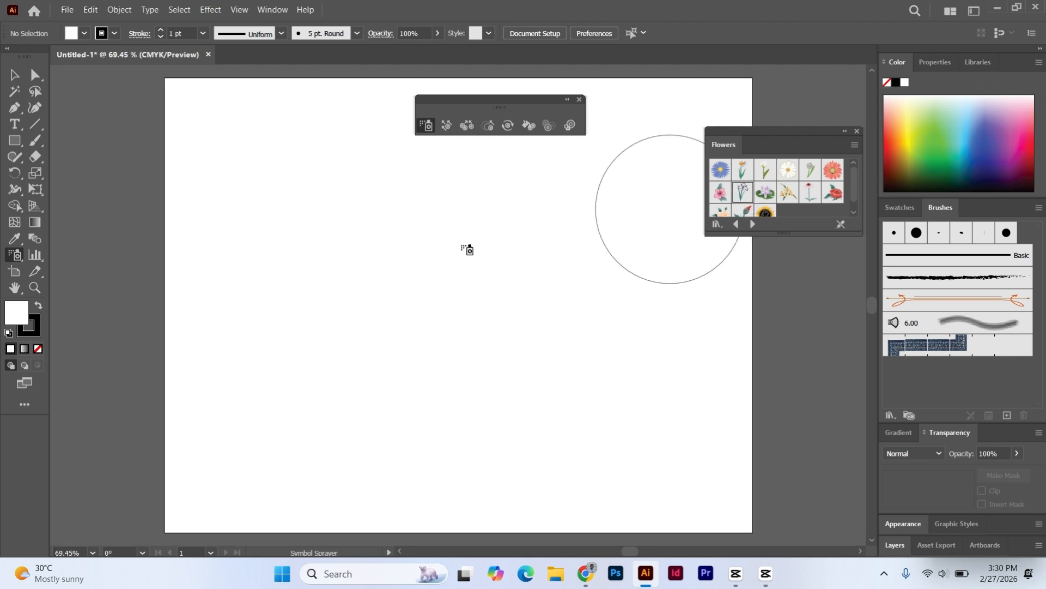
mouse_move(322, 236)
mouse_down()
mouse_move(413, 259)
mouse_move(516, 257)
mouse_move(578, 272)
mouse_move(601, 299)
mouse_move(595, 339)
mouse_move(563, 366)
mouse_move(486, 387)
mouse_move(399, 385)
mouse_move(302, 350)
mouse_up()
Select the sprayed iris symbol set and shift it slightly up and to the right.
click(15, 74)
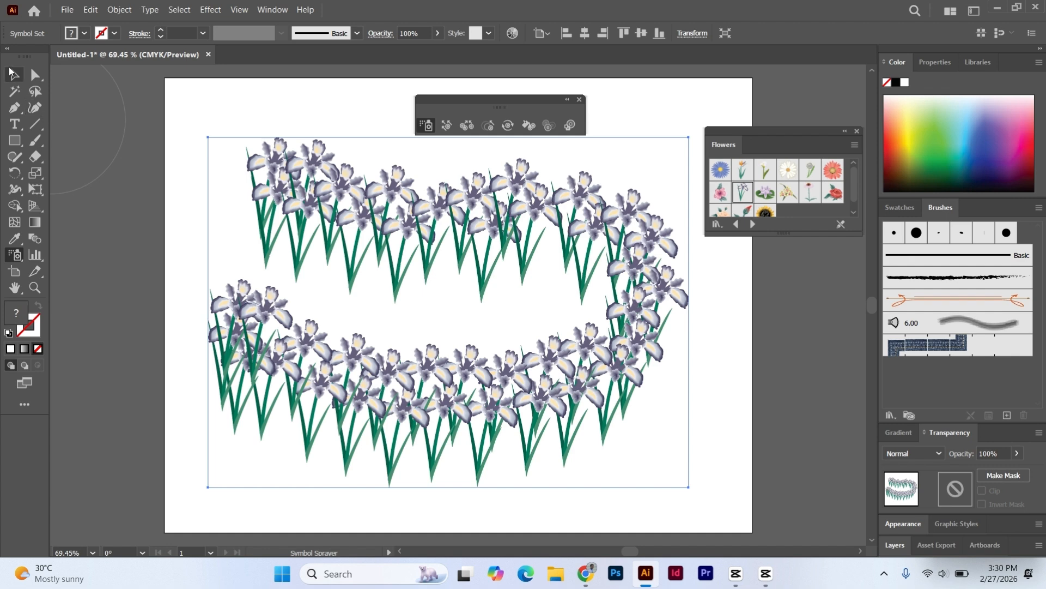
click(735, 329)
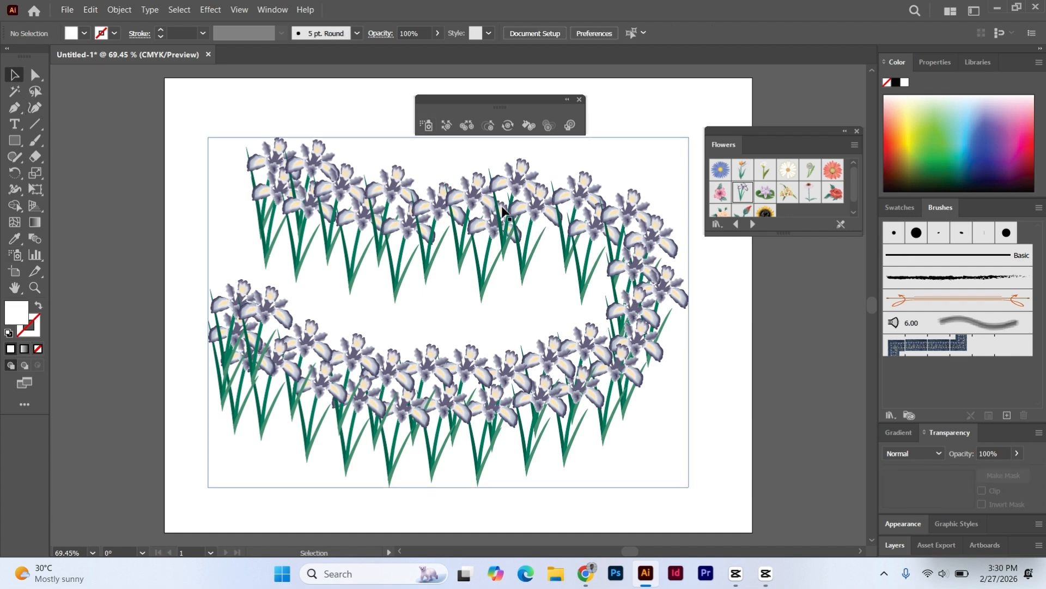
click(500, 224)
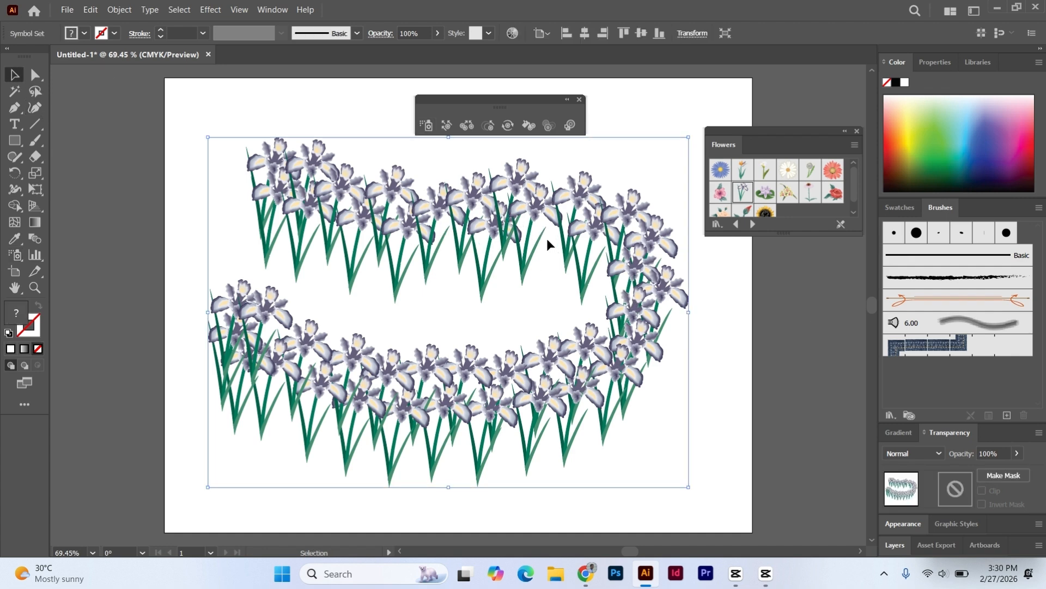
drag(530, 199, 545, 184)
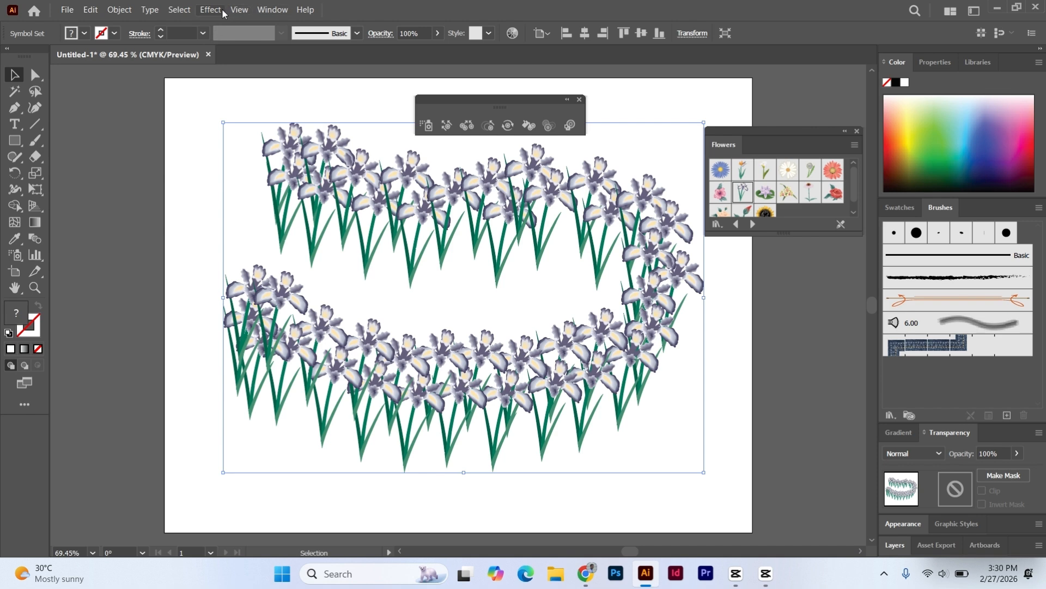
Show the Symbols panel again and delete the sprayed iris symbol set from the artboard.
click(270, 11)
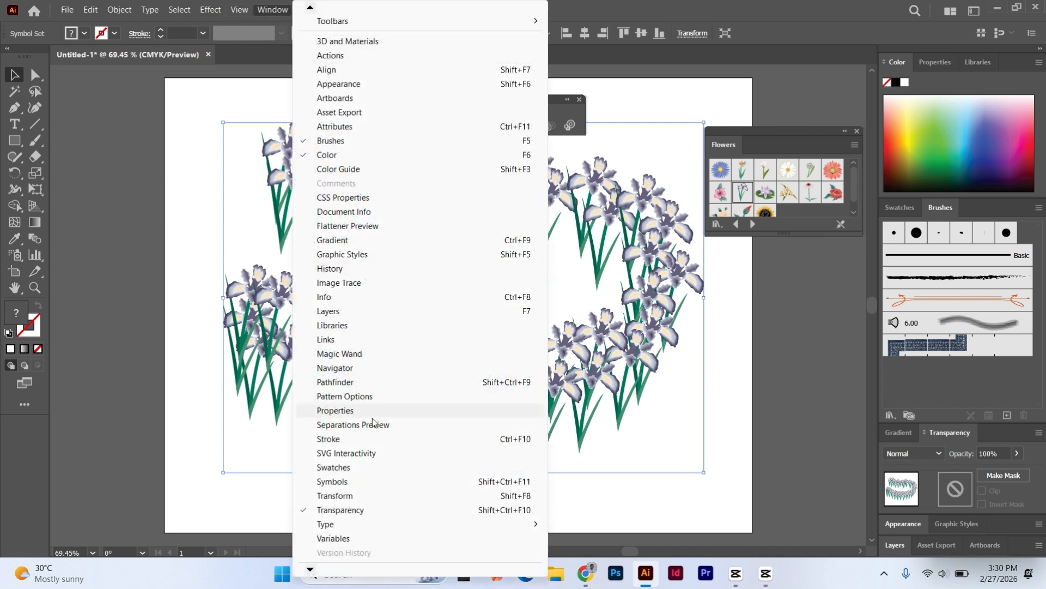
click(336, 482)
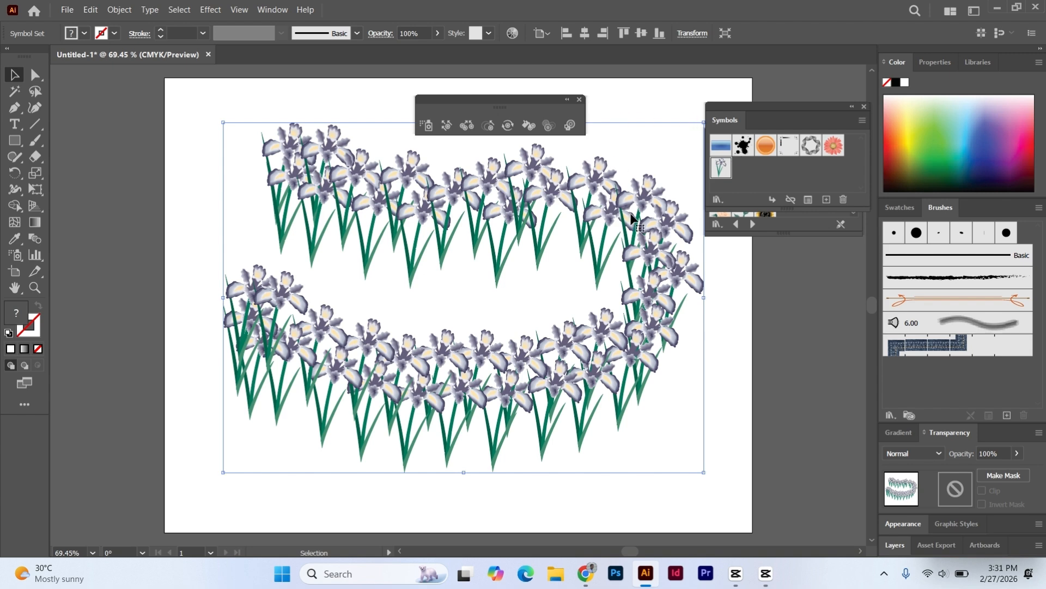
key(Delete)
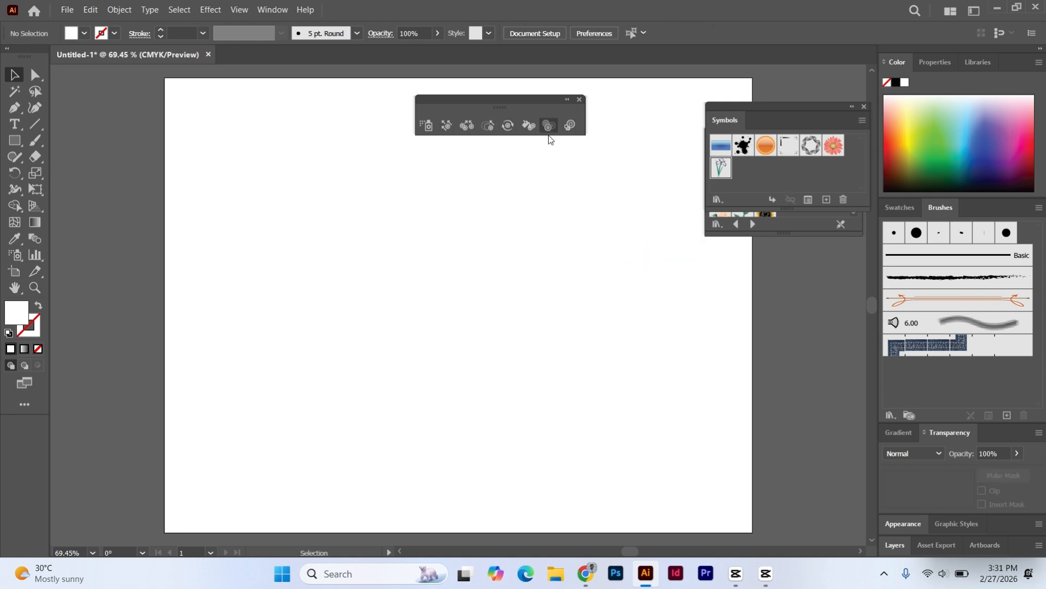
Draw a circle near the centre of the artboard and fill it with teal green, with no stroke.
click(18, 142)
click(64, 173)
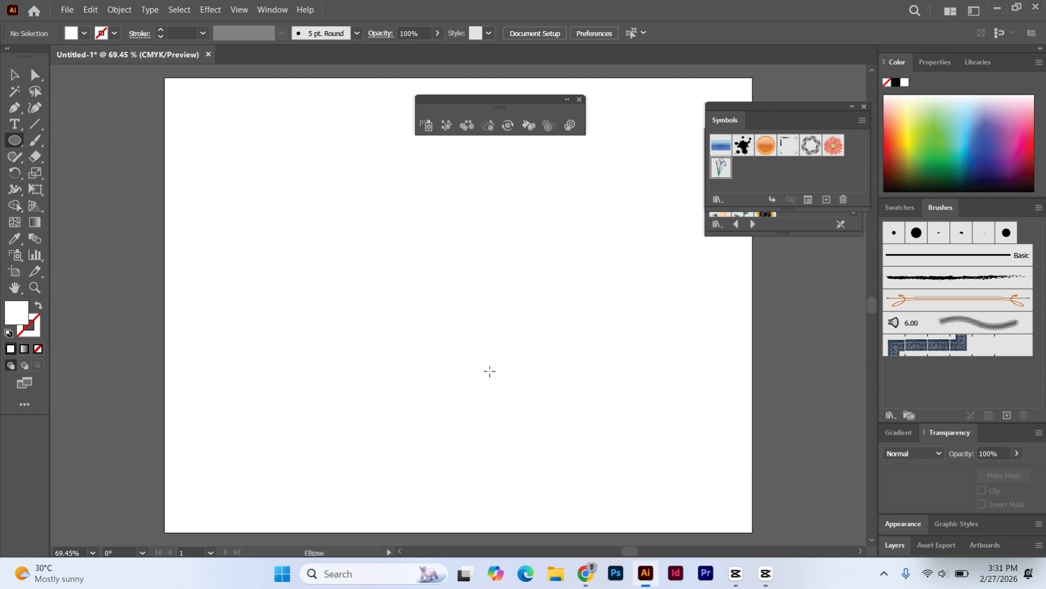
drag(430, 293, 493, 364)
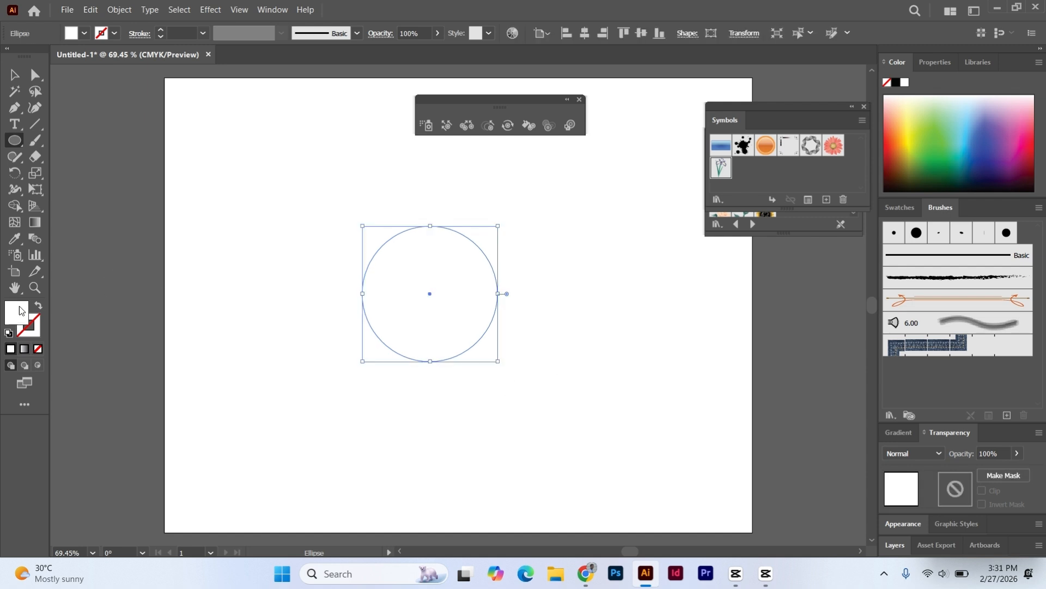
click(39, 306)
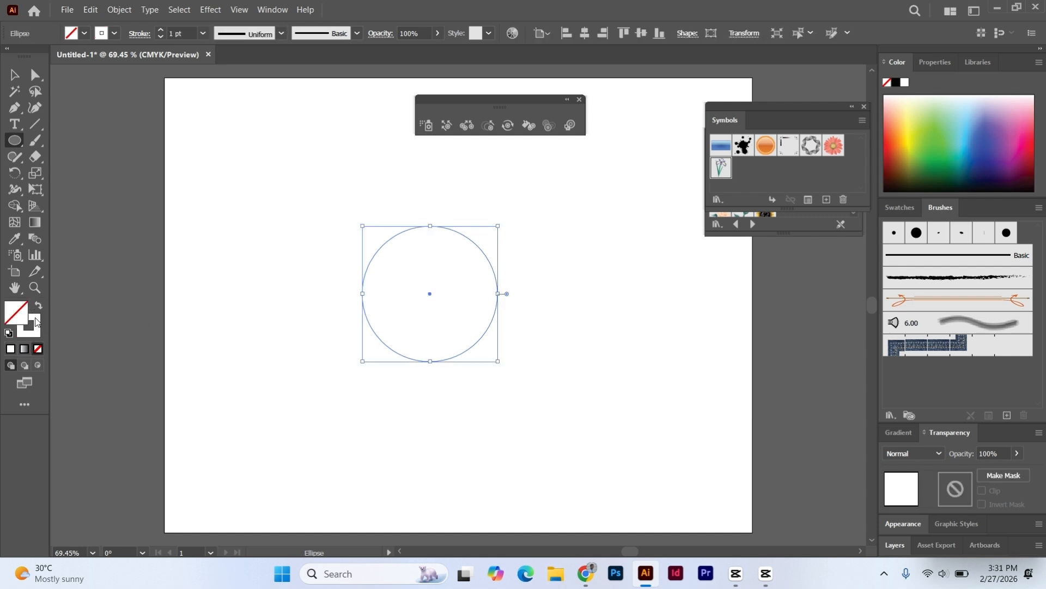
click(39, 306)
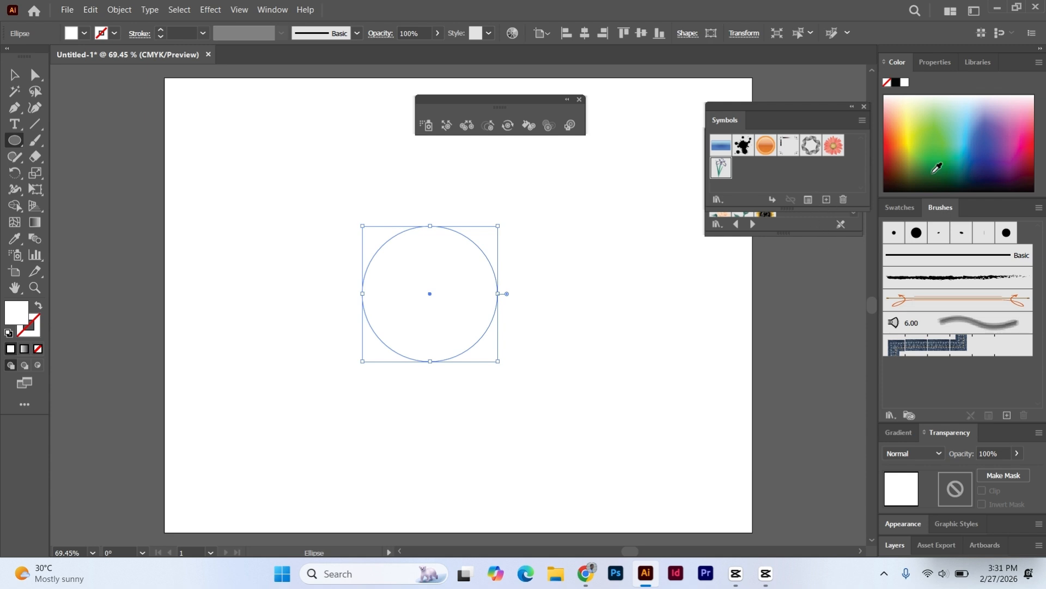
click(955, 143)
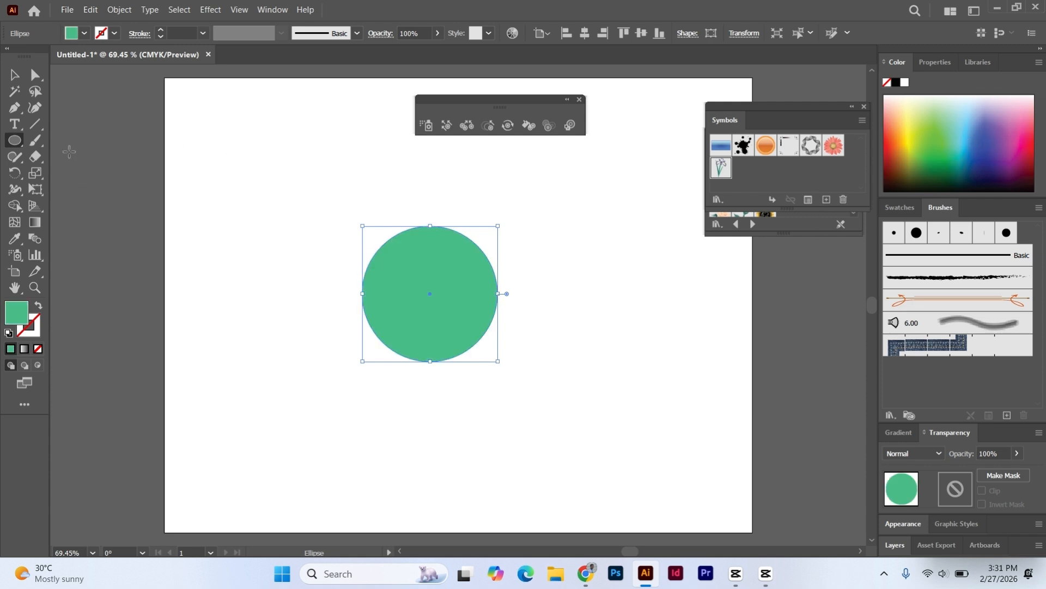
click(14, 75)
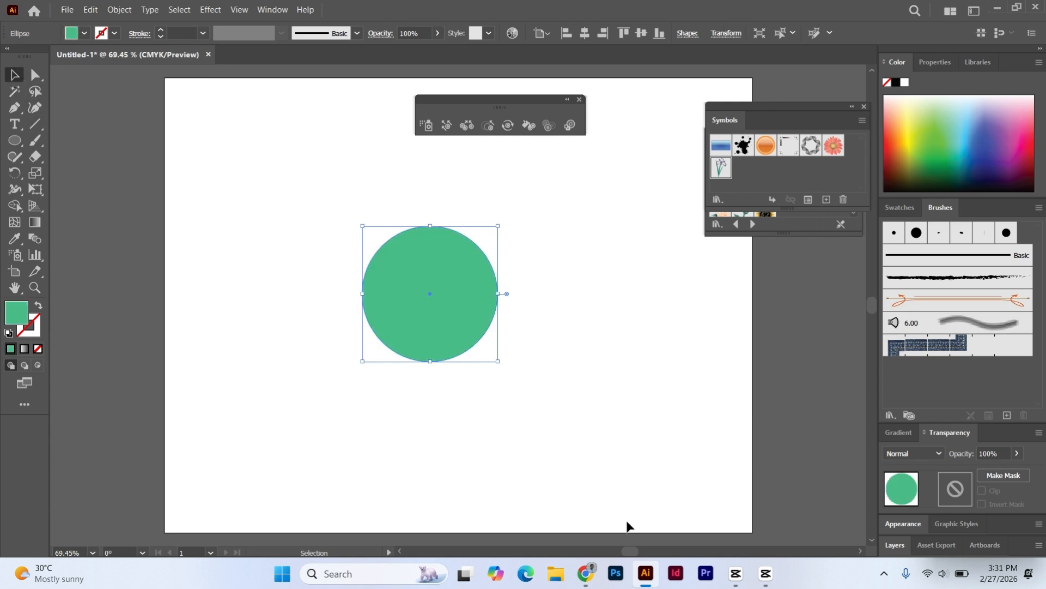
click(642, 570)
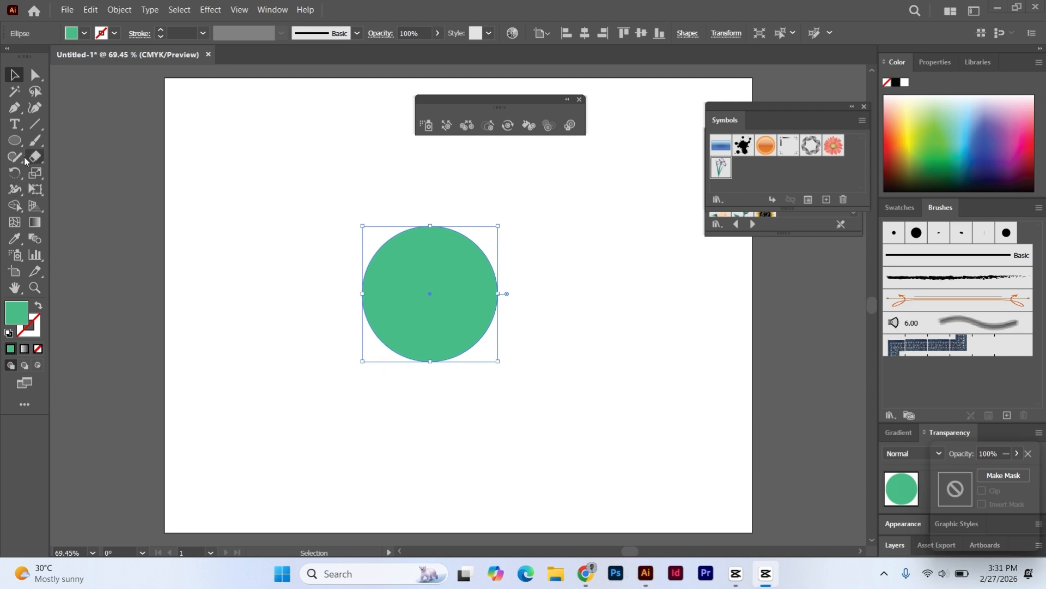
Convert the circle's top and bottom anchor points to sharp corners to form a leaf shape, leaving the side anchors smooth.
click(21, 110)
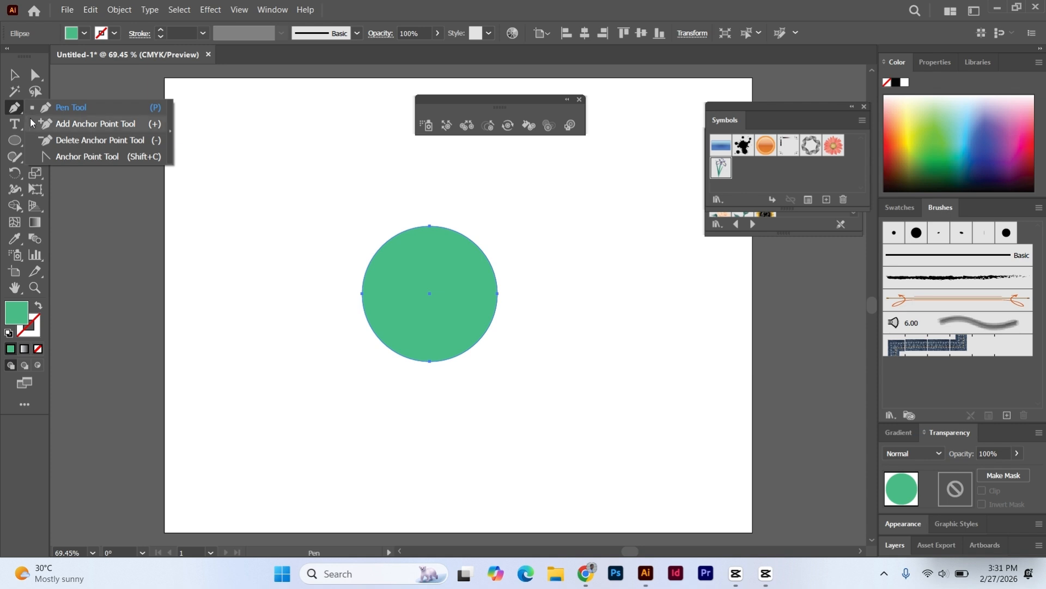
click(62, 157)
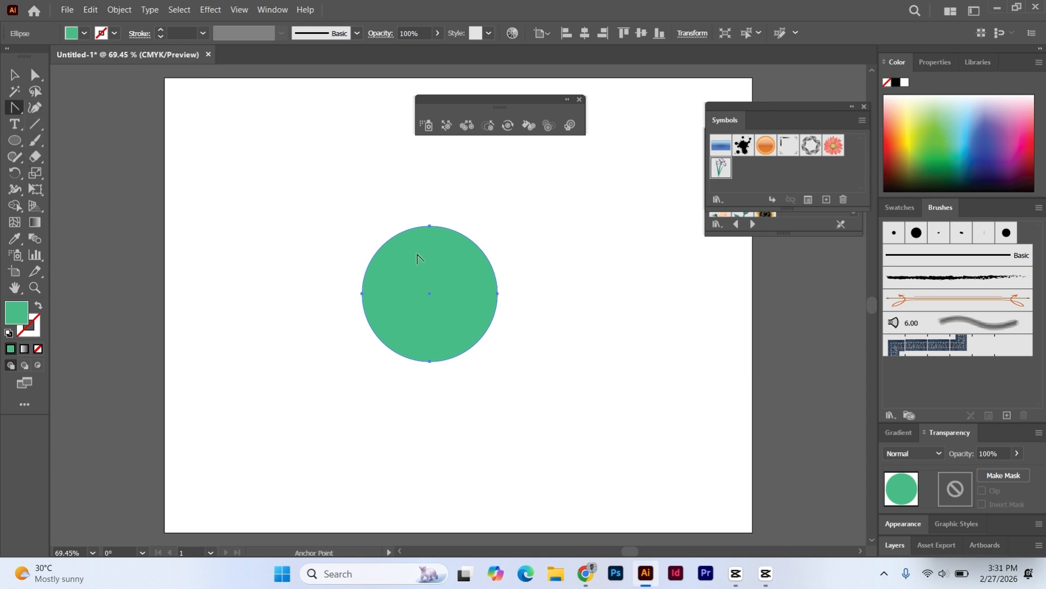
click(430, 225)
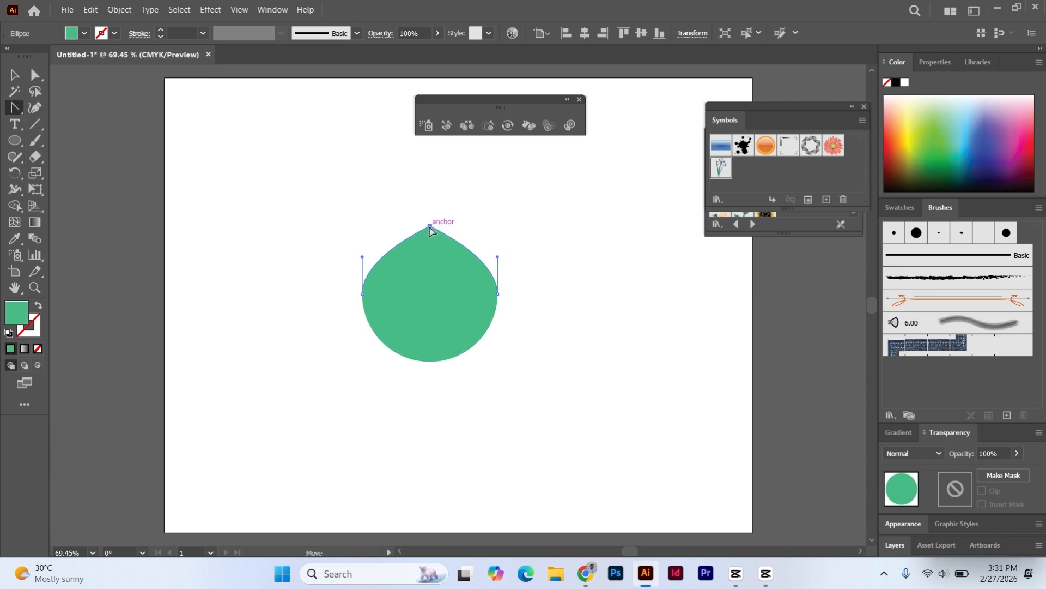
click(430, 361)
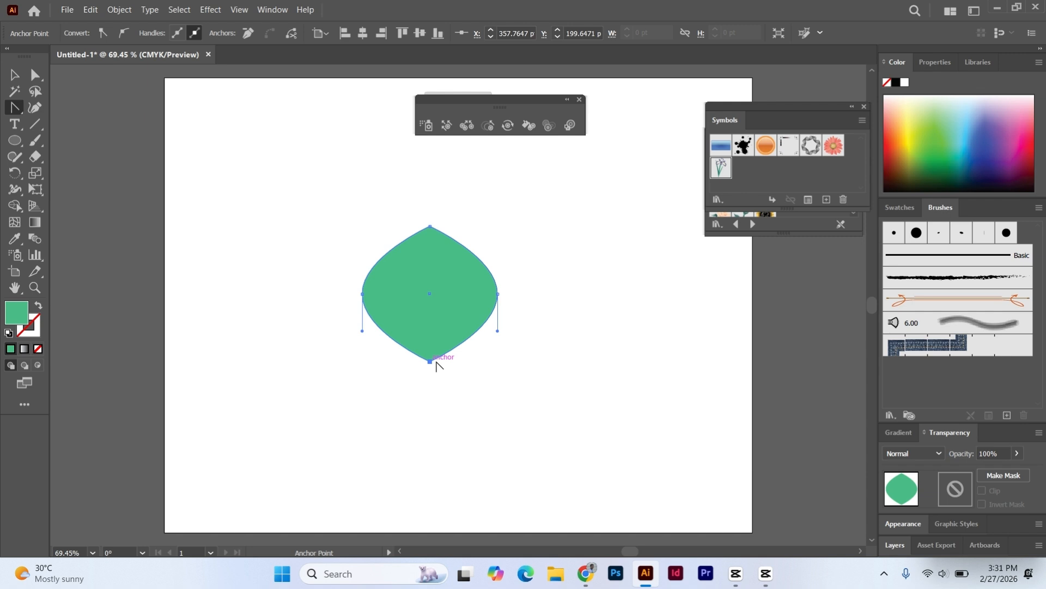
click(362, 294)
key(ctrl+z)
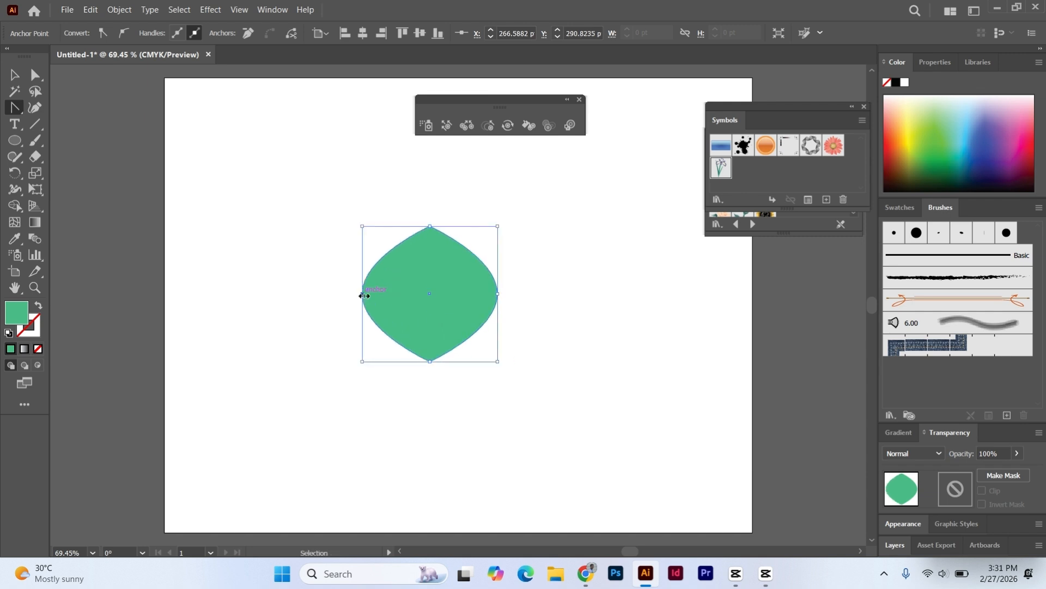
Recolour the leaf shape medium green and scale it down proportionally to about two-thirds of its size.
key(ctrl+h)
click(922, 146)
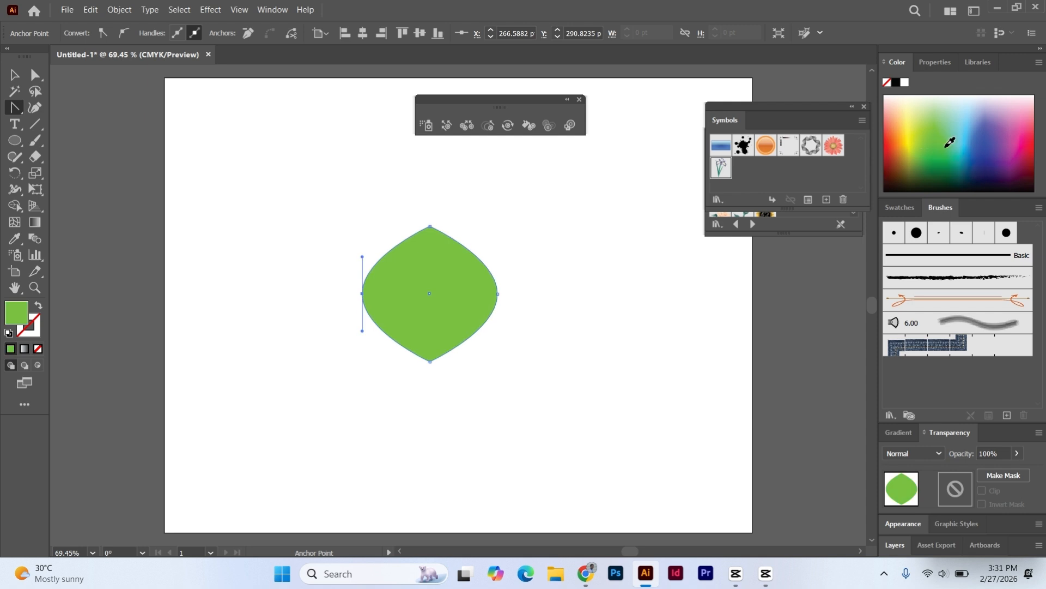
click(948, 141)
key(v)
key(ctrl+h)
click(425, 285)
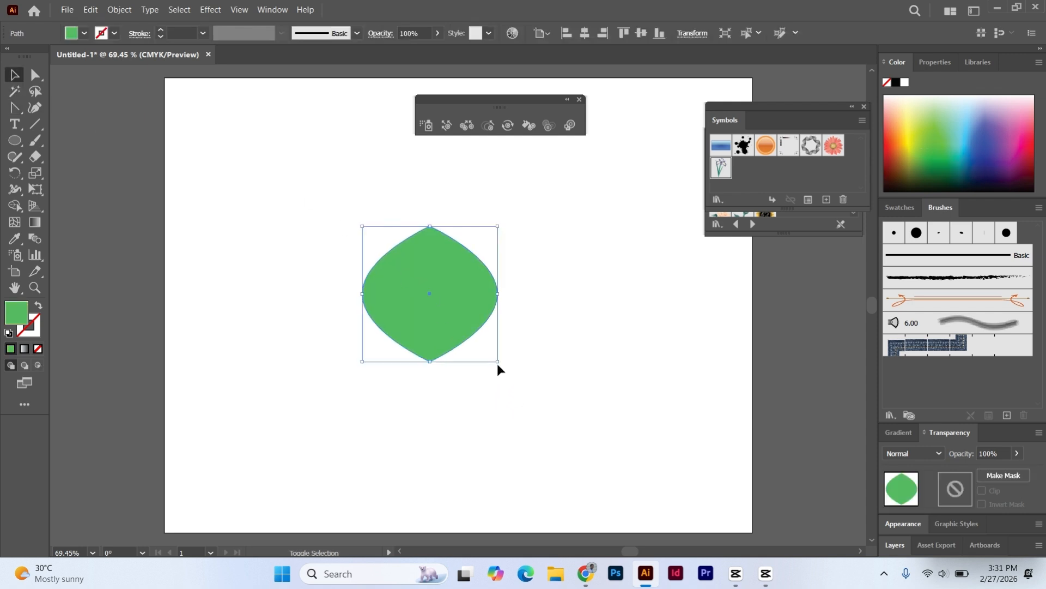
drag(497, 361, 459, 316)
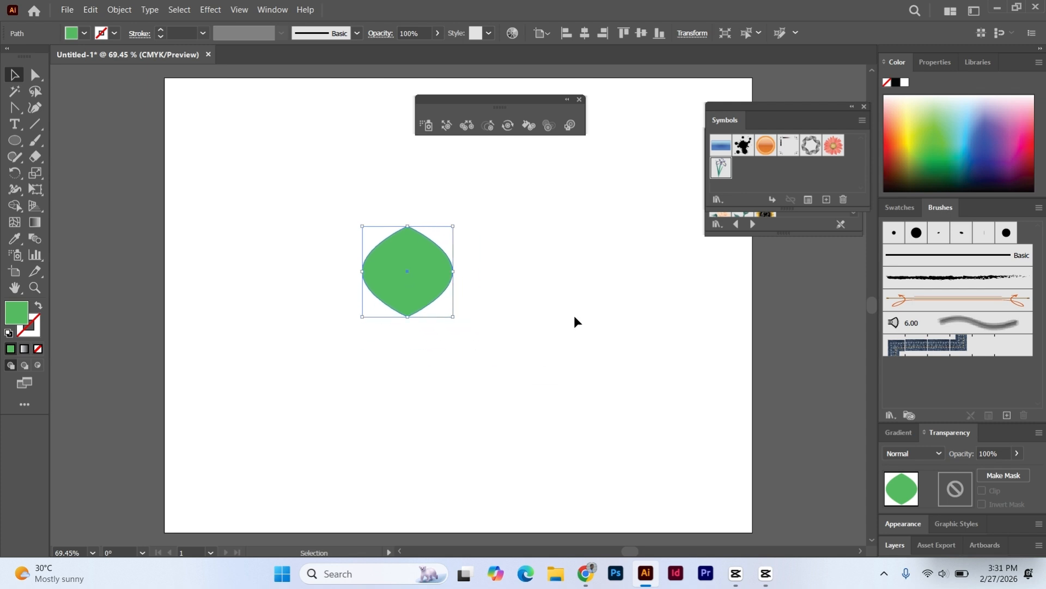
click(567, 332)
Turn the leaf shape into a dynamic symbol named New Symbol with export type Graphic, and delete its instance from the artboard.
click(403, 276)
mouse_move(402, 281)
mouse_down()
mouse_move(720, 207)
mouse_move(780, 174)
mouse_move(503, 241)
mouse_move(498, 250)
mouse_move(632, 204)
mouse_move(711, 198)
mouse_up()
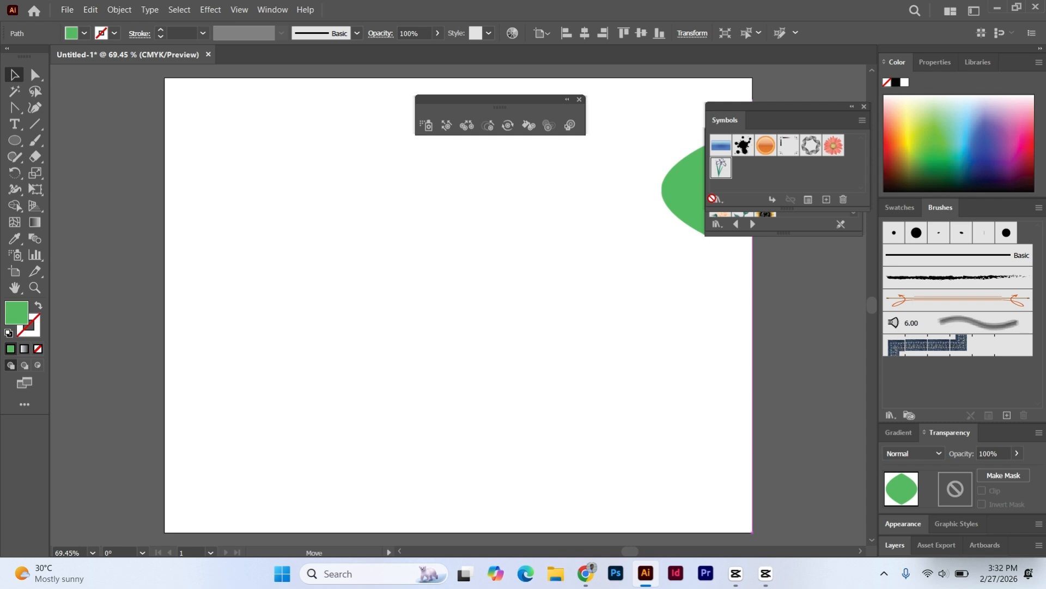
drag(712, 198, 752, 182)
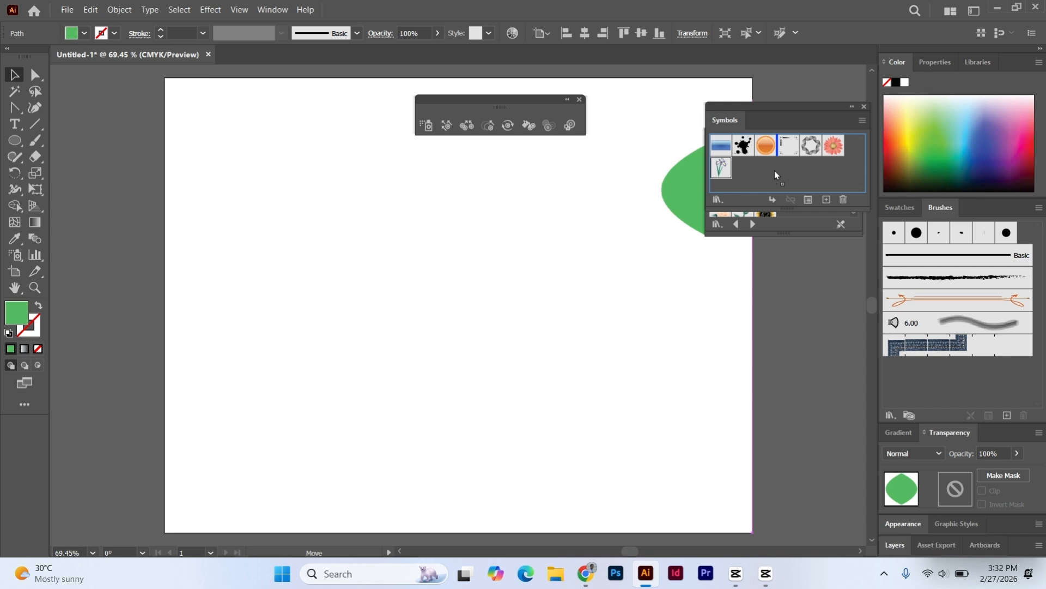
drag(775, 174, 841, 182)
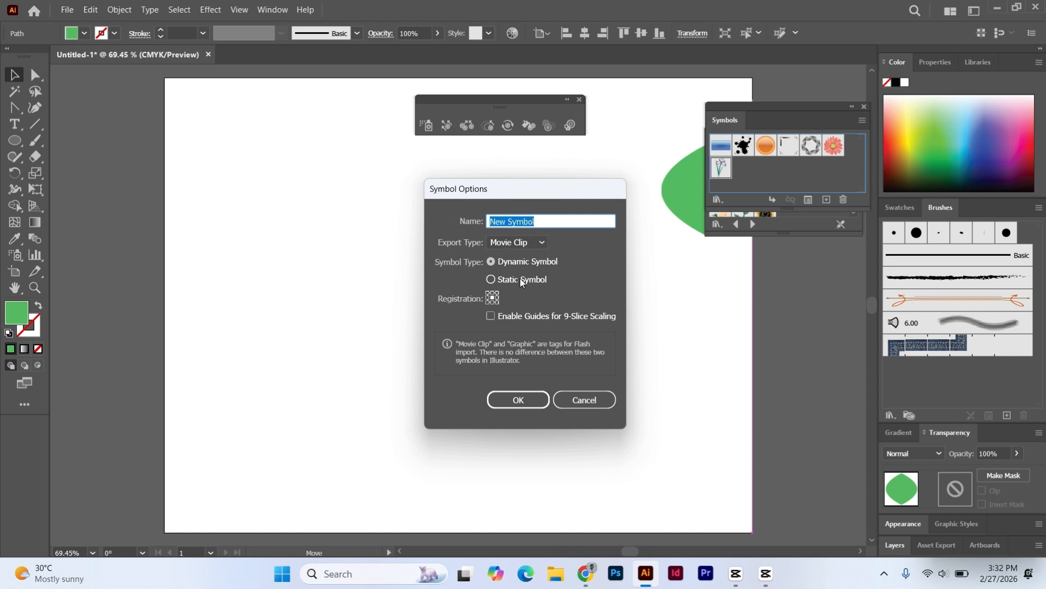
click(544, 241)
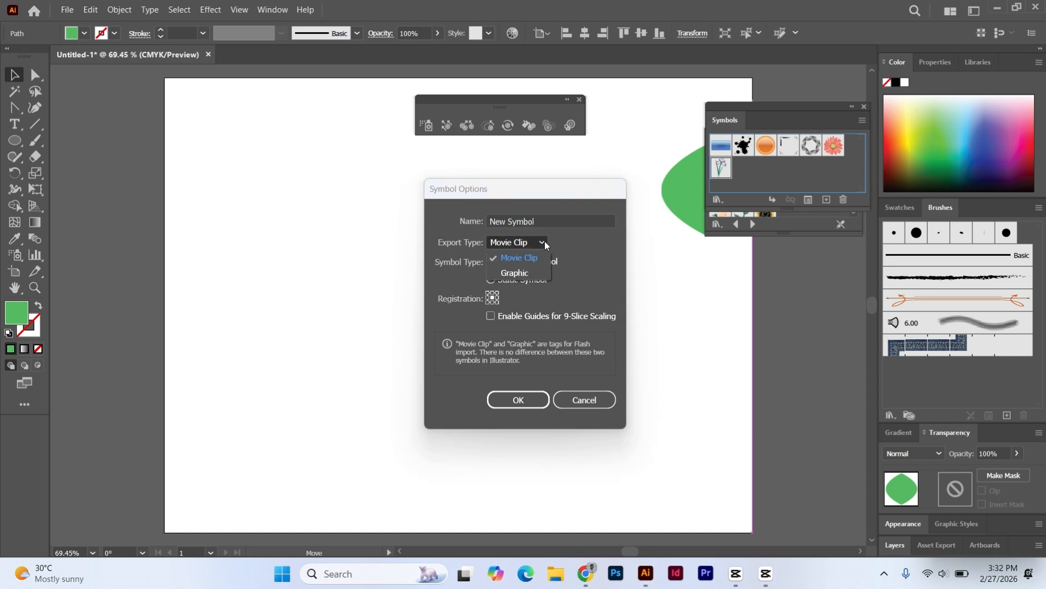
click(514, 274)
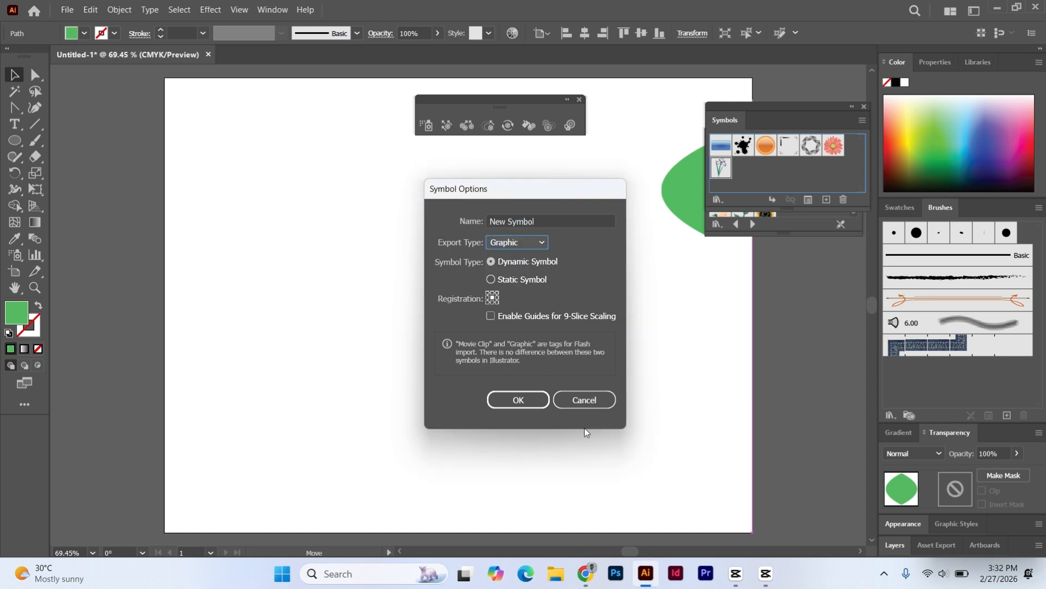
click(518, 401)
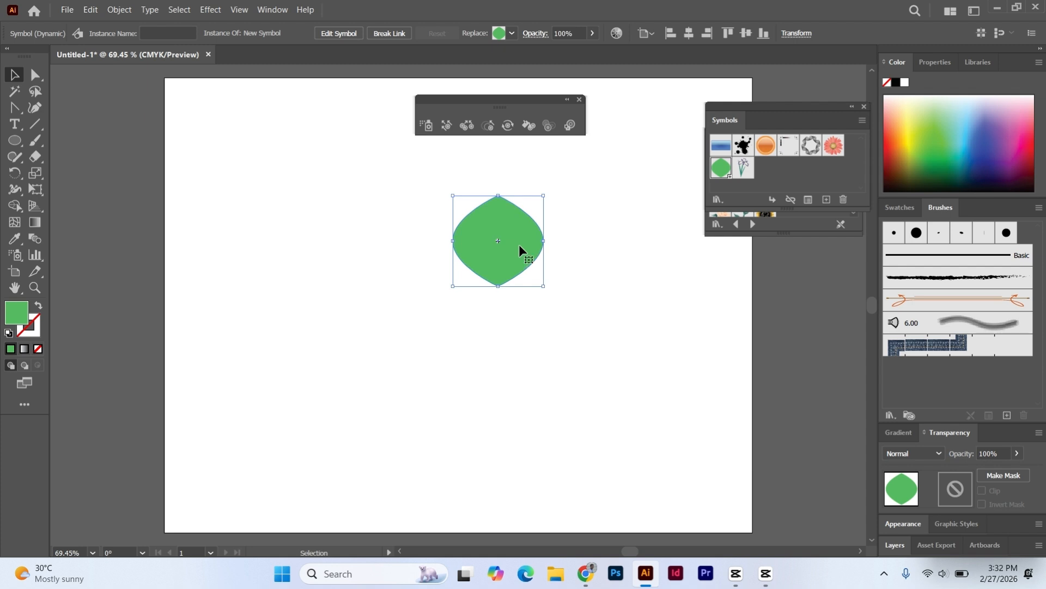
drag(520, 245, 430, 264)
key(Delete)
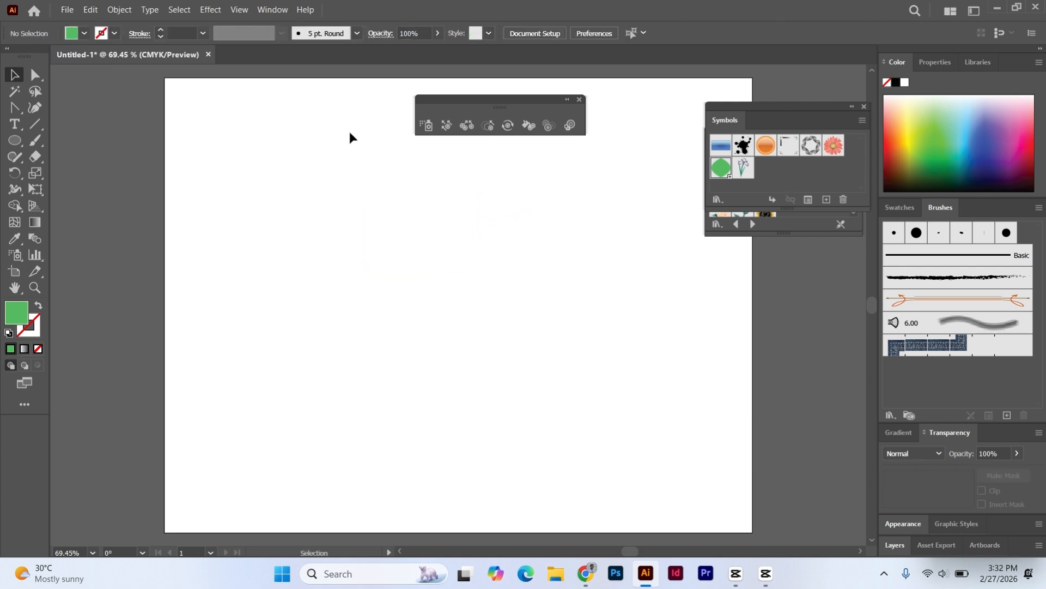
Spray the green leaf symbol in a diagonal band across the artboard and delete the resulting symbol set.
click(427, 127)
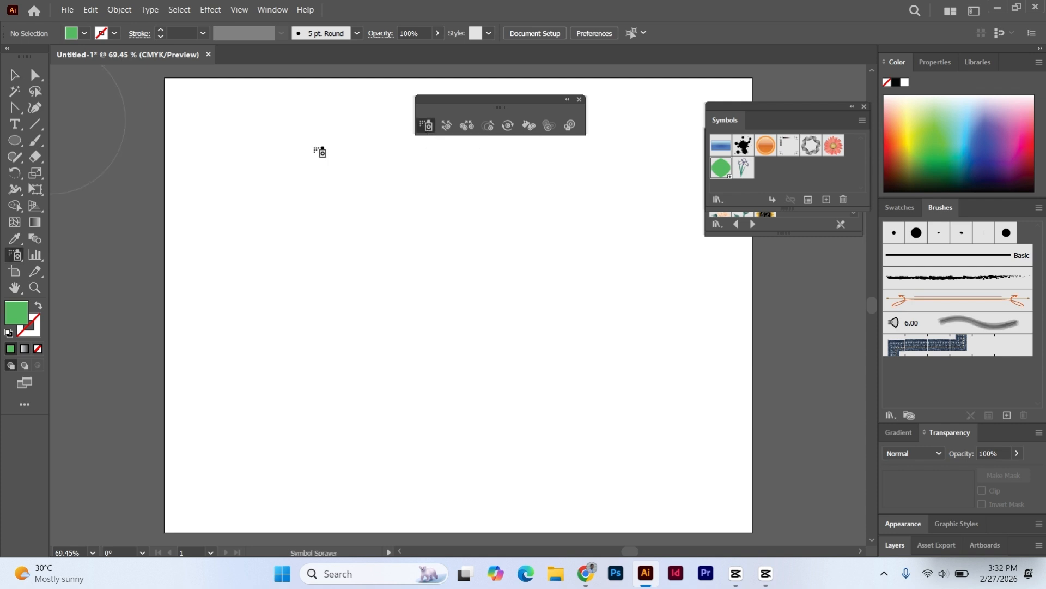
click(721, 169)
mouse_move(292, 224)
mouse_down()
mouse_move(316, 222)
mouse_move(484, 293)
mouse_move(557, 344)
mouse_up()
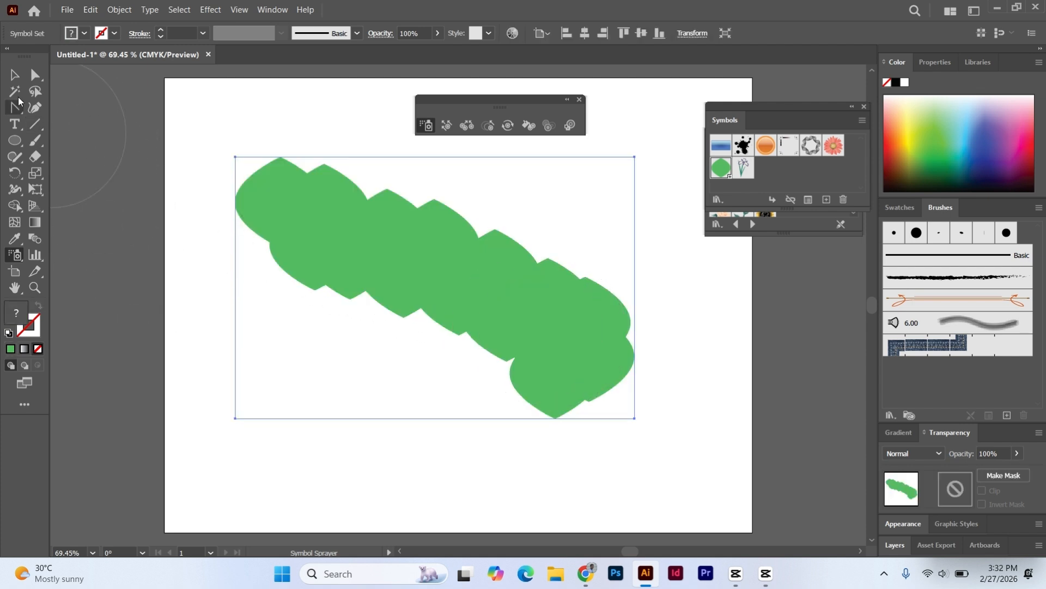
click(13, 77)
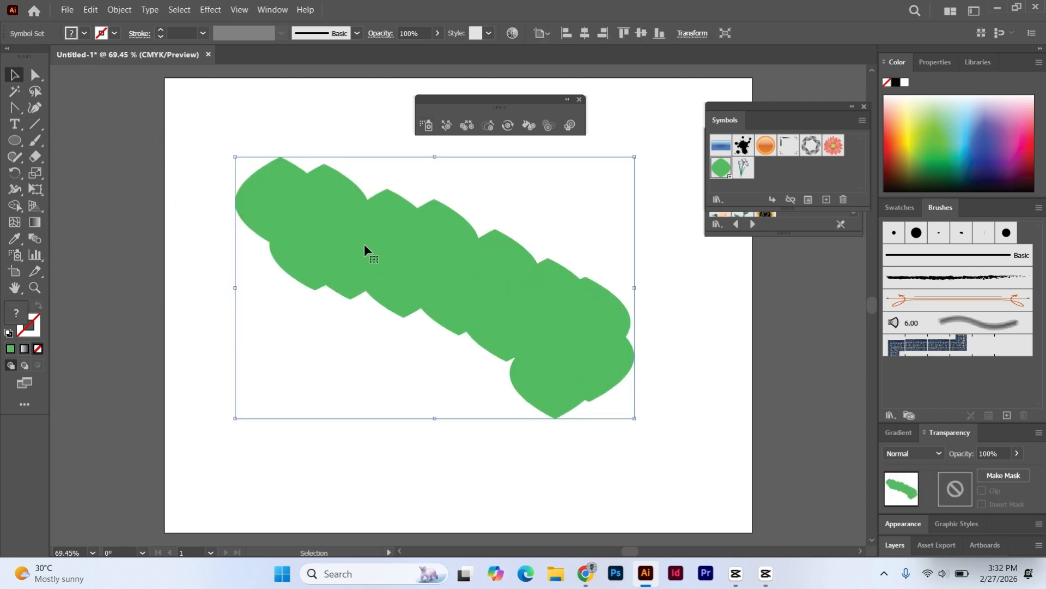
key(Delete)
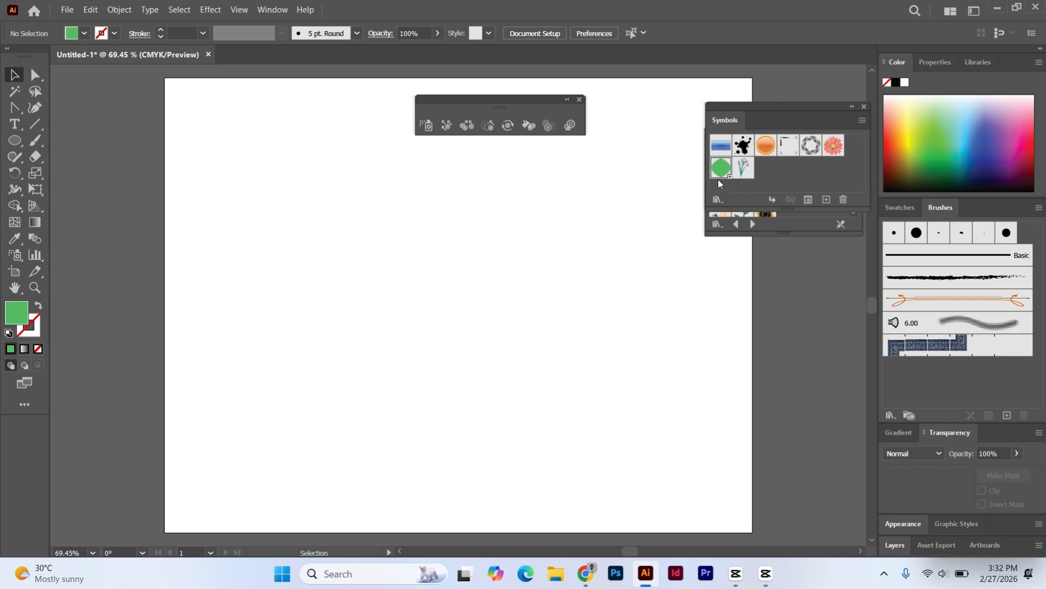
Move the floating symbol toolbar lower over the artboard and bring the Flowers library to the front, enlarged to show all its symbols.
drag(520, 107, 469, 151)
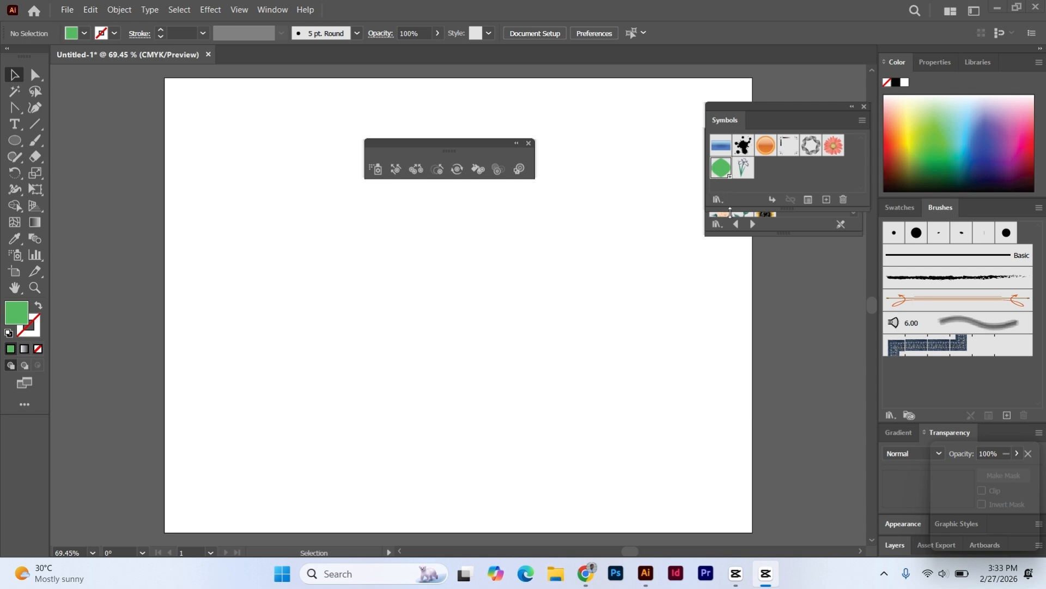
drag(780, 233, 783, 269)
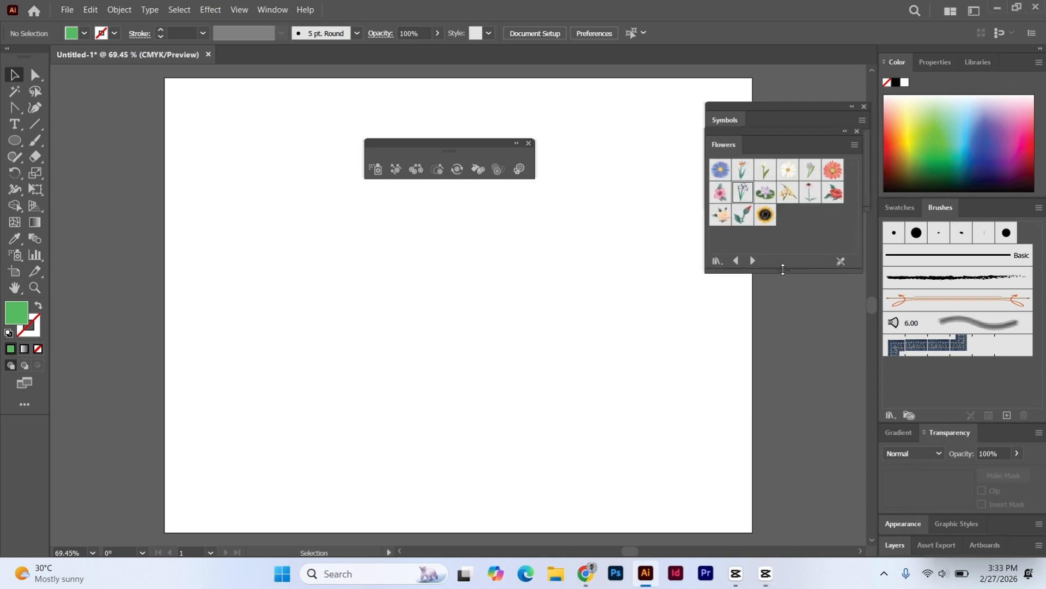
Spray the blue daisy-like flower from the Flowers library in a loose cluster across the middle of the artboard and deselect the set.
click(376, 170)
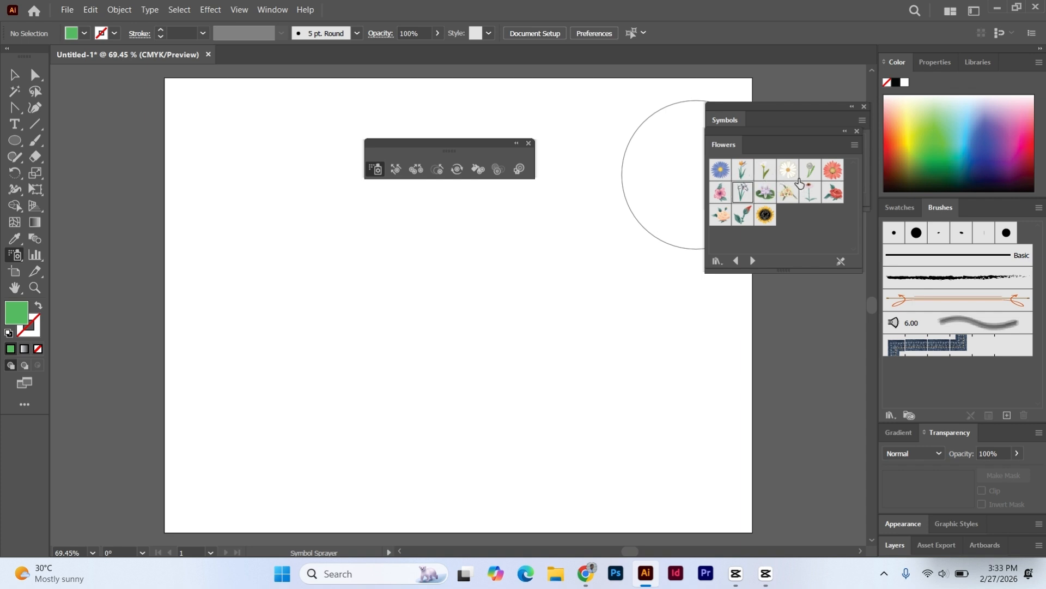
click(720, 169)
mouse_move(326, 229)
mouse_down()
mouse_move(393, 259)
mouse_move(505, 278)
mouse_move(479, 362)
mouse_move(357, 327)
mouse_move(449, 306)
mouse_move(352, 270)
mouse_move(361, 227)
mouse_move(352, 342)
mouse_move(483, 262)
mouse_move(574, 339)
mouse_move(390, 279)
mouse_move(320, 234)
mouse_move(420, 315)
mouse_move(490, 304)
mouse_move(478, 337)
mouse_up()
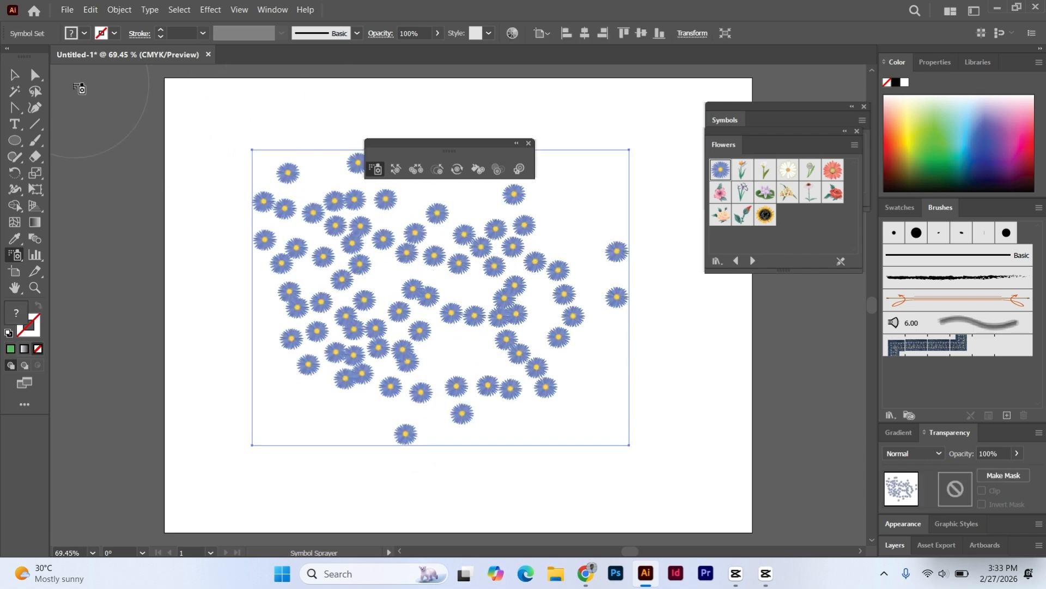
click(15, 75)
click(216, 236)
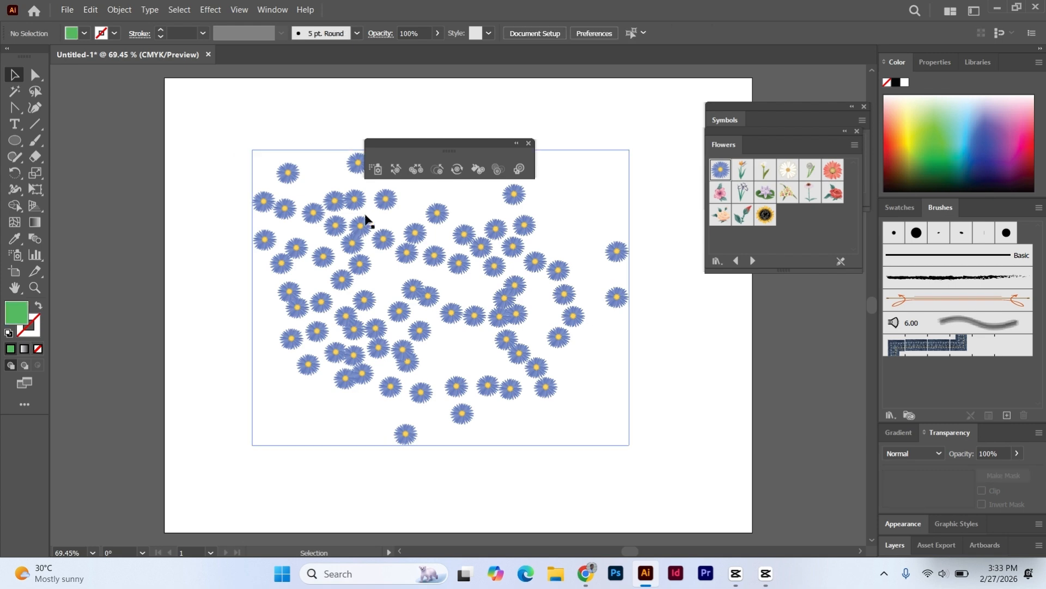
click(260, 195)
click(201, 172)
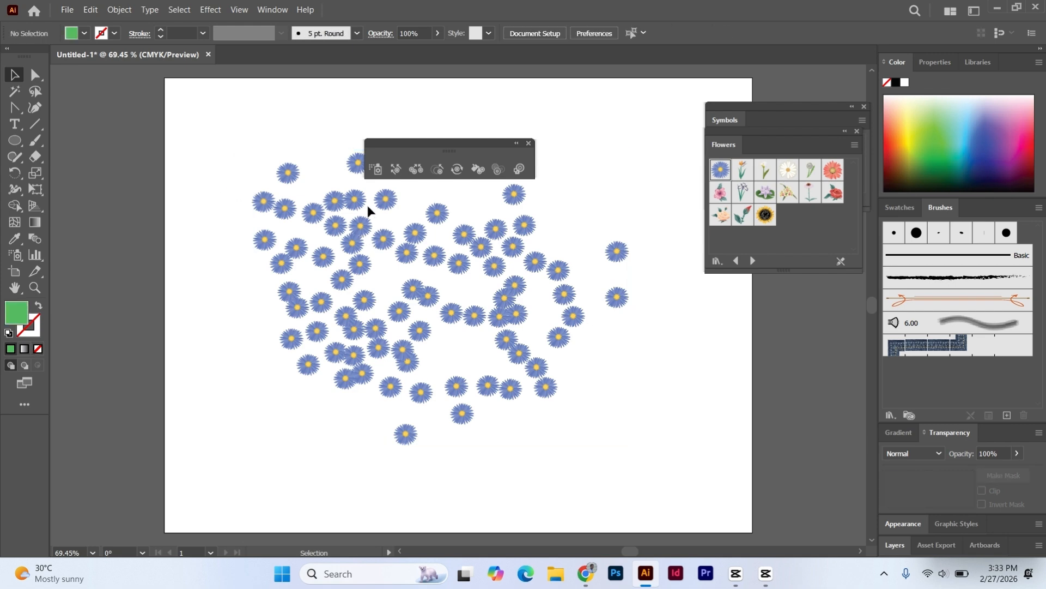
Shift the blue daisies around the middle and lower parts of the sprayed set with the Symbol Shifter and deselect the set.
click(386, 199)
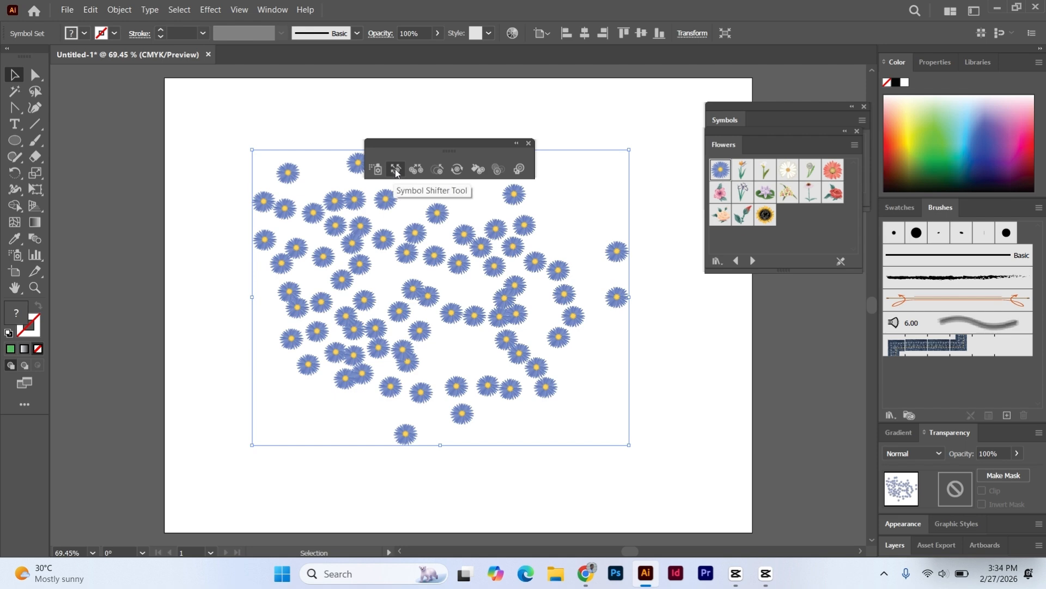
click(396, 170)
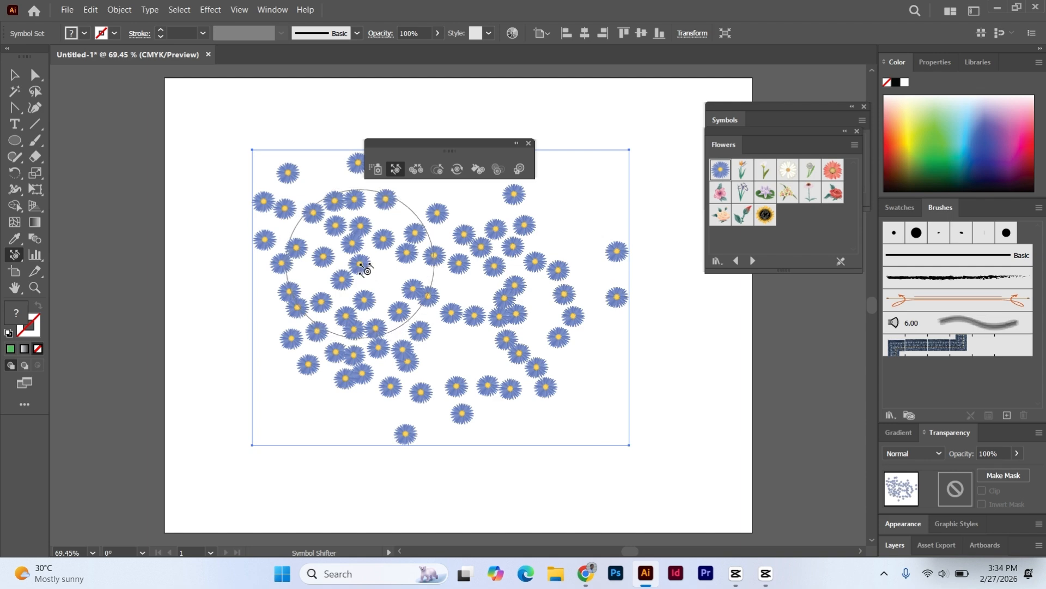
mouse_move(364, 267)
mouse_down()
mouse_move(543, 394)
mouse_move(363, 225)
mouse_move(337, 229)
mouse_move(327, 269)
mouse_move(350, 324)
mouse_move(421, 362)
mouse_move(468, 366)
mouse_move(497, 348)
mouse_move(488, 286)
mouse_move(419, 267)
mouse_move(376, 280)
mouse_move(369, 302)
mouse_move(409, 309)
mouse_move(539, 248)
mouse_move(590, 256)
mouse_move(547, 308)
mouse_up()
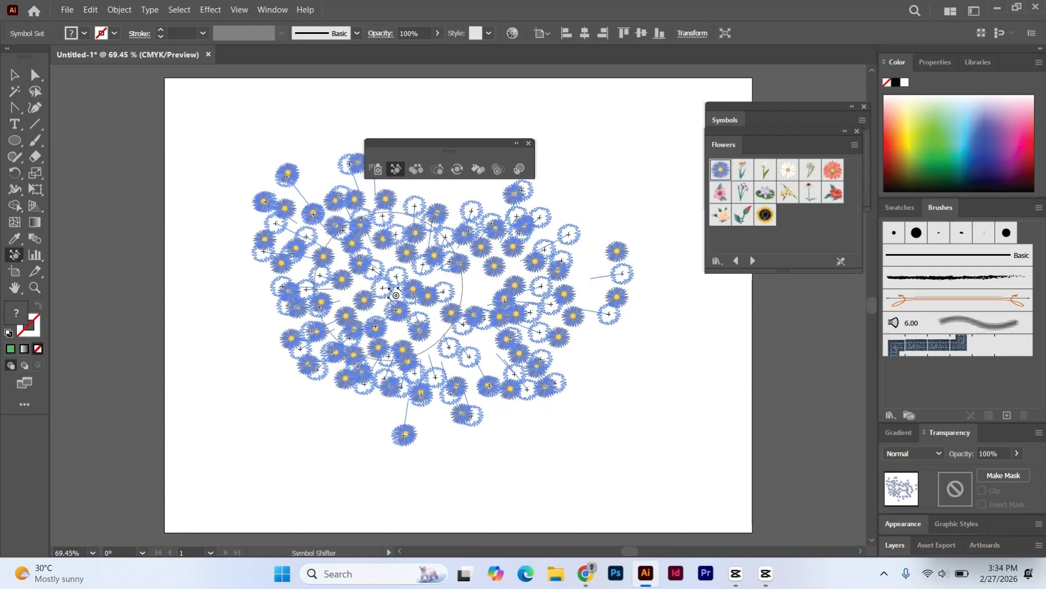
drag(476, 296, 509, 363)
mouse_move(349, 258)
mouse_down()
mouse_move(344, 249)
mouse_move(334, 285)
mouse_up()
mouse_move(364, 357)
mouse_down()
mouse_move(338, 380)
mouse_move(452, 409)
mouse_move(465, 357)
mouse_move(501, 321)
mouse_move(529, 351)
mouse_move(476, 371)
mouse_move(463, 406)
mouse_move(408, 402)
mouse_up()
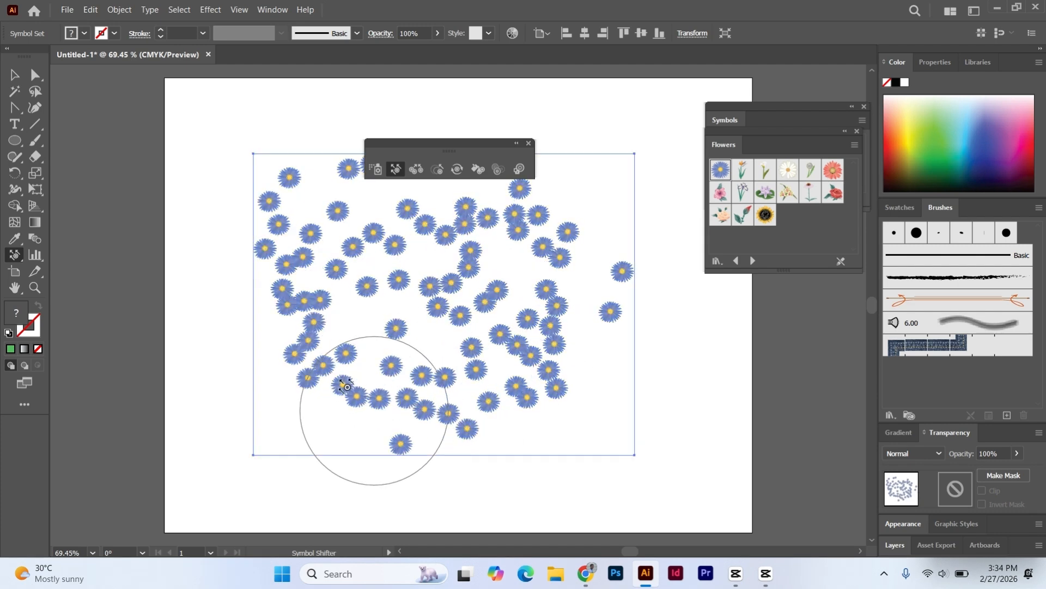
mouse_move(350, 385)
mouse_down()
mouse_move(307, 368)
mouse_move(286, 327)
mouse_up()
drag(281, 280, 284, 279)
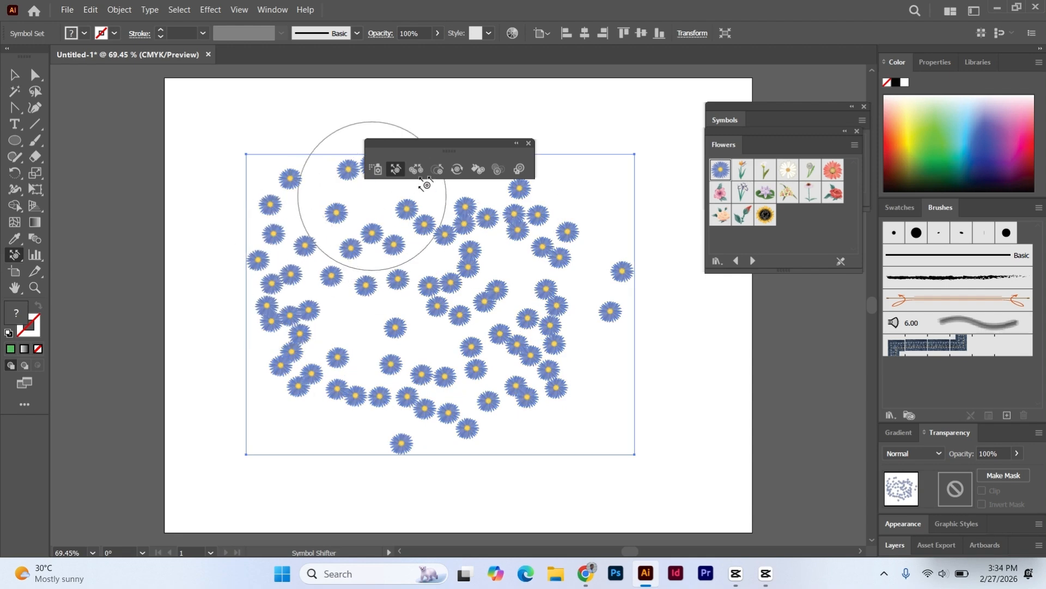
click(14, 74)
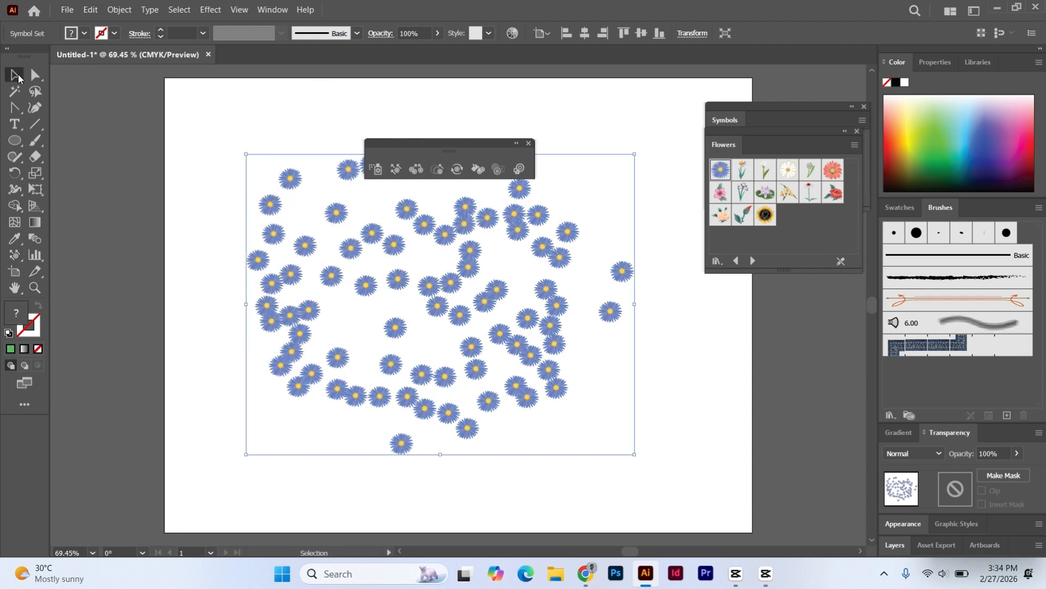
click(376, 116)
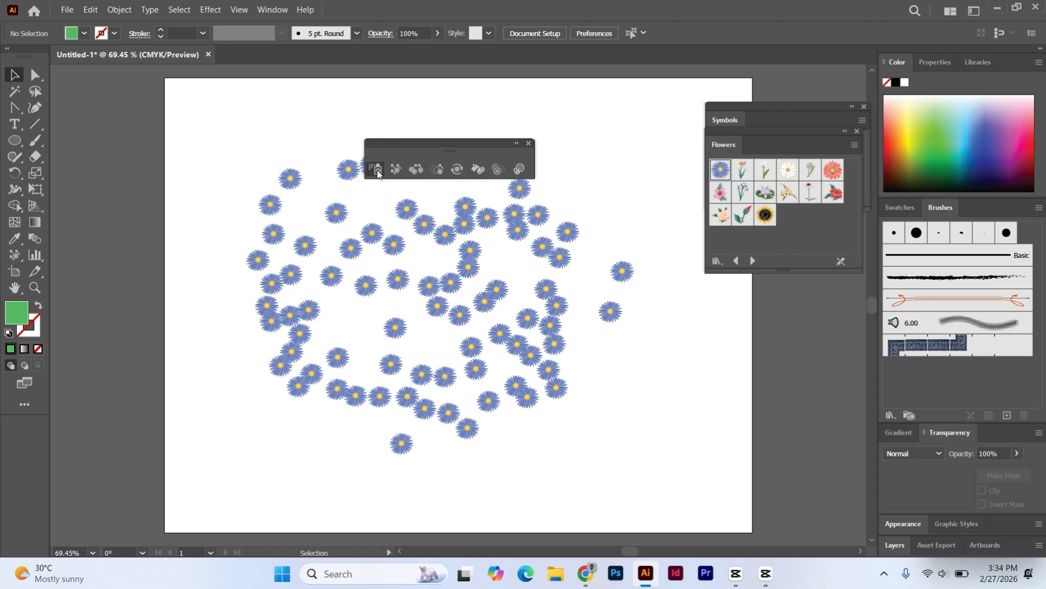
Review the Symbol Sprayer's diameter, intensity, density and per-tool settings in its options, and accept them as they are.
double_click(377, 170)
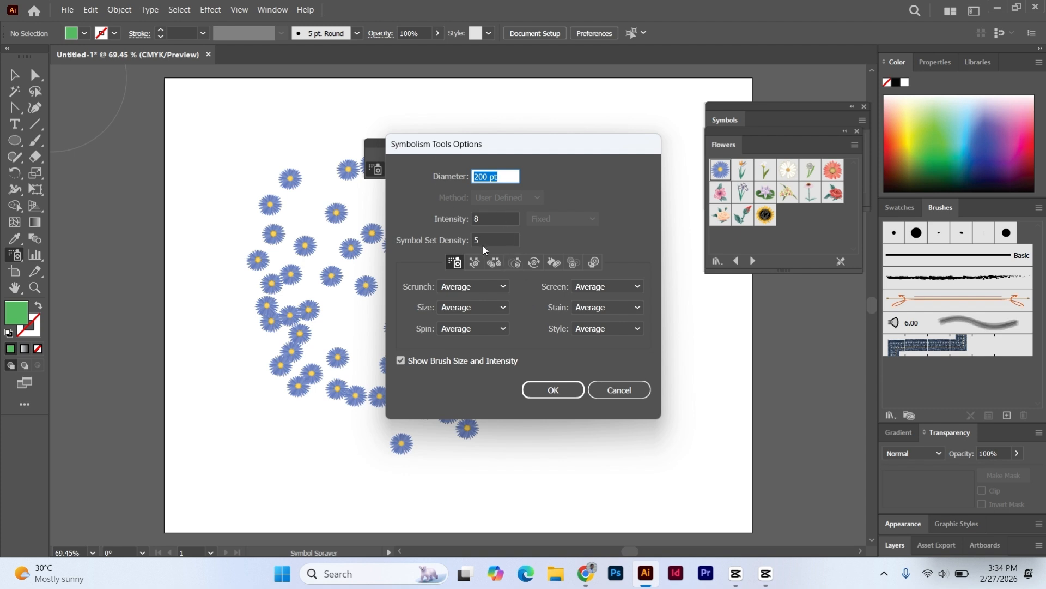
click(490, 218)
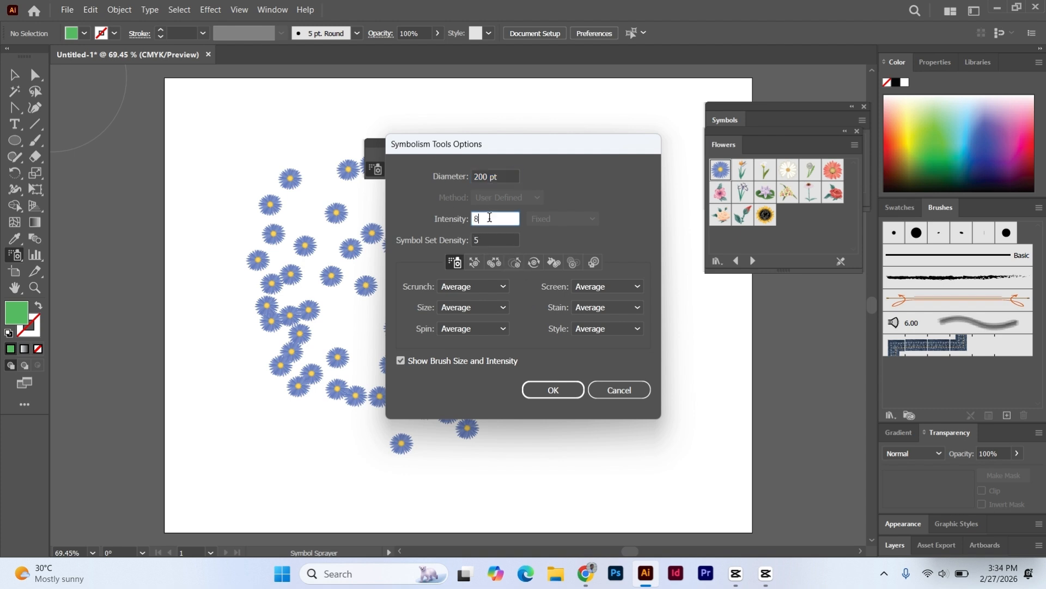
click(506, 238)
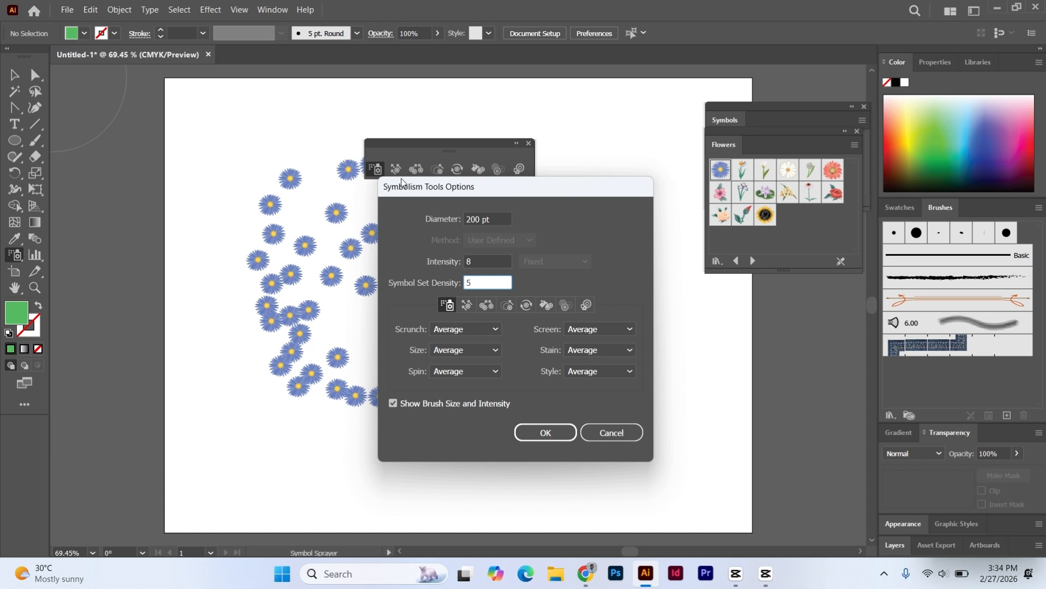
drag(515, 195, 583, 175)
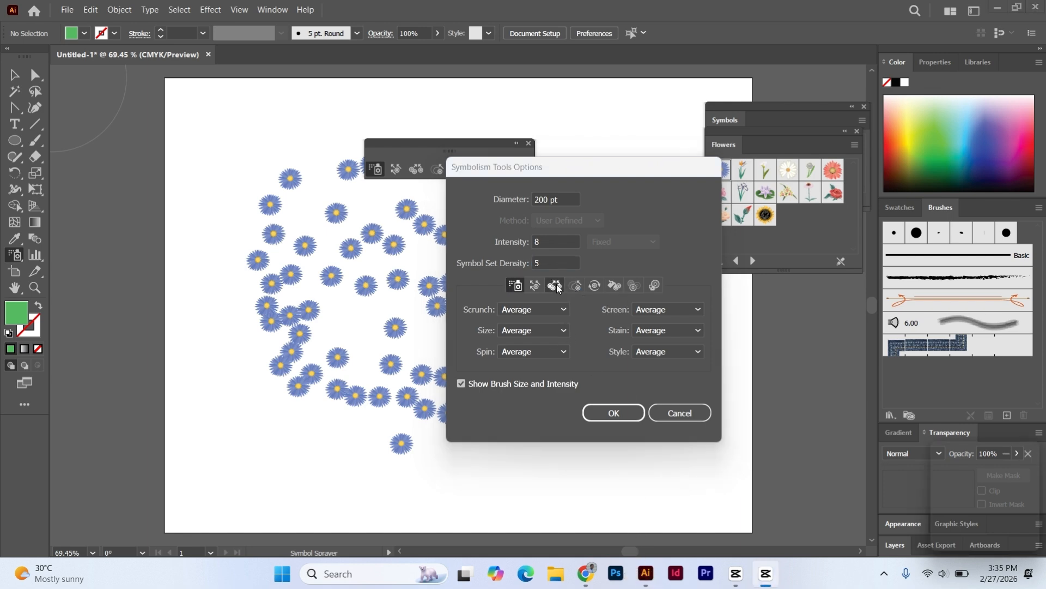
click(605, 414)
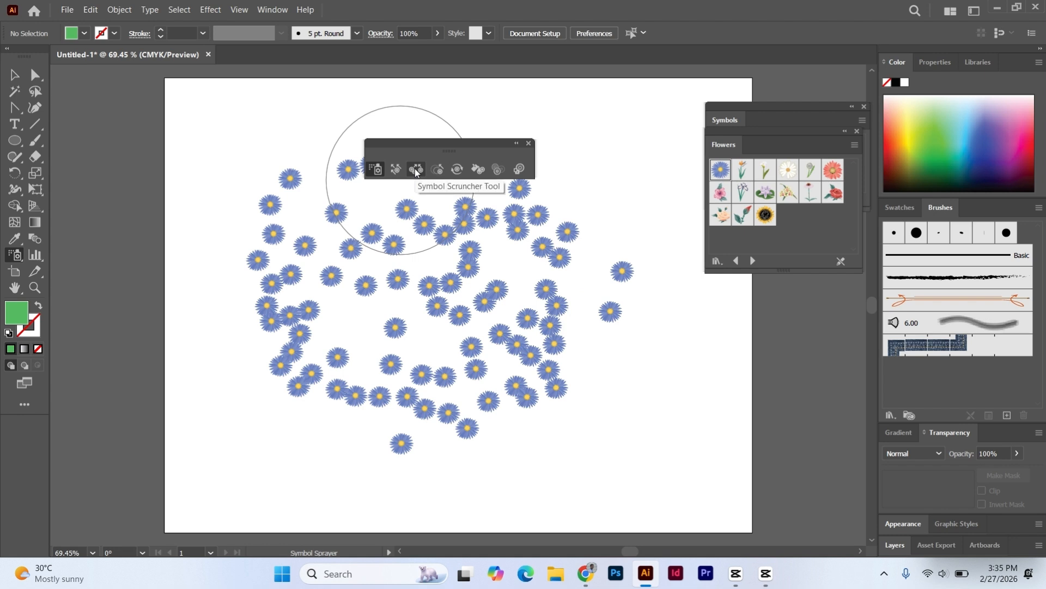
Select the blue daisy set and pull its flowers closer together around the centre with the Symbol Scruncher.
click(15, 74)
click(433, 286)
click(436, 244)
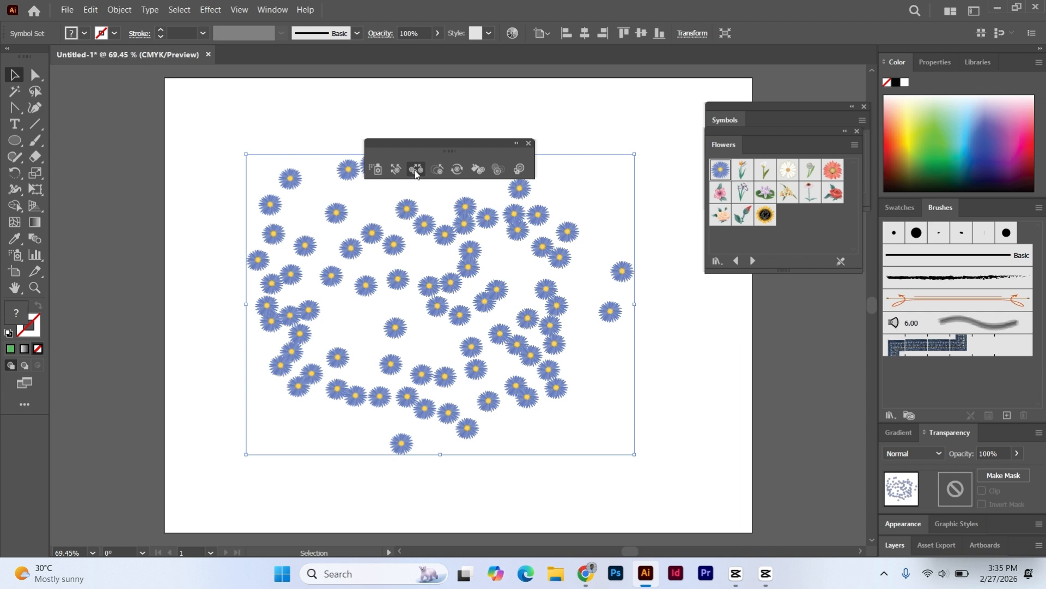
click(415, 170)
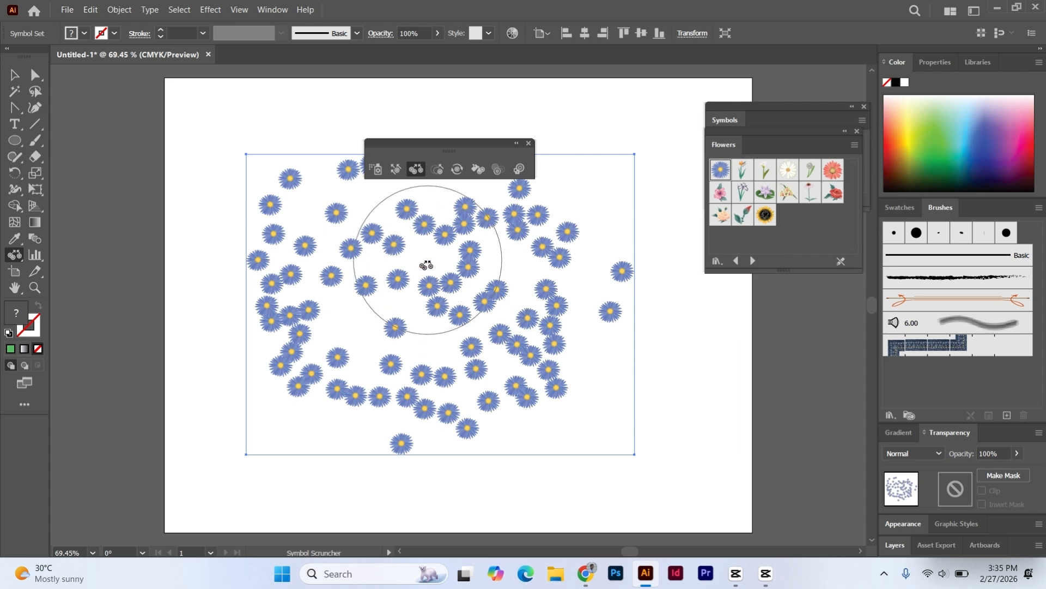
mouse_move(426, 265)
mouse_down()
mouse_move(401, 277)
mouse_move(474, 313)
mouse_move(385, 278)
mouse_move(459, 298)
mouse_up()
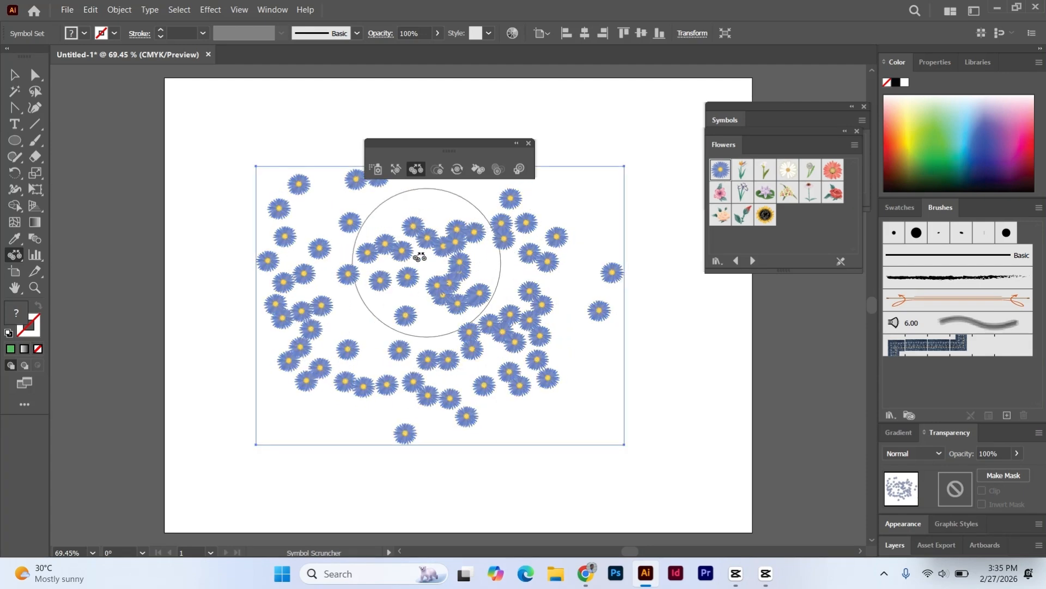
mouse_move(445, 251)
mouse_down()
mouse_move(402, 271)
mouse_move(351, 252)
mouse_move(343, 271)
mouse_move(306, 278)
mouse_move(381, 274)
mouse_move(455, 289)
mouse_move(389, 306)
mouse_move(400, 324)
mouse_move(364, 311)
mouse_move(393, 315)
mouse_move(360, 295)
mouse_move(356, 278)
mouse_move(434, 299)
mouse_move(402, 295)
mouse_up()
Spread the gathered daisies back out across the artboard with several Symbol Shifter strokes in different directions.
click(396, 169)
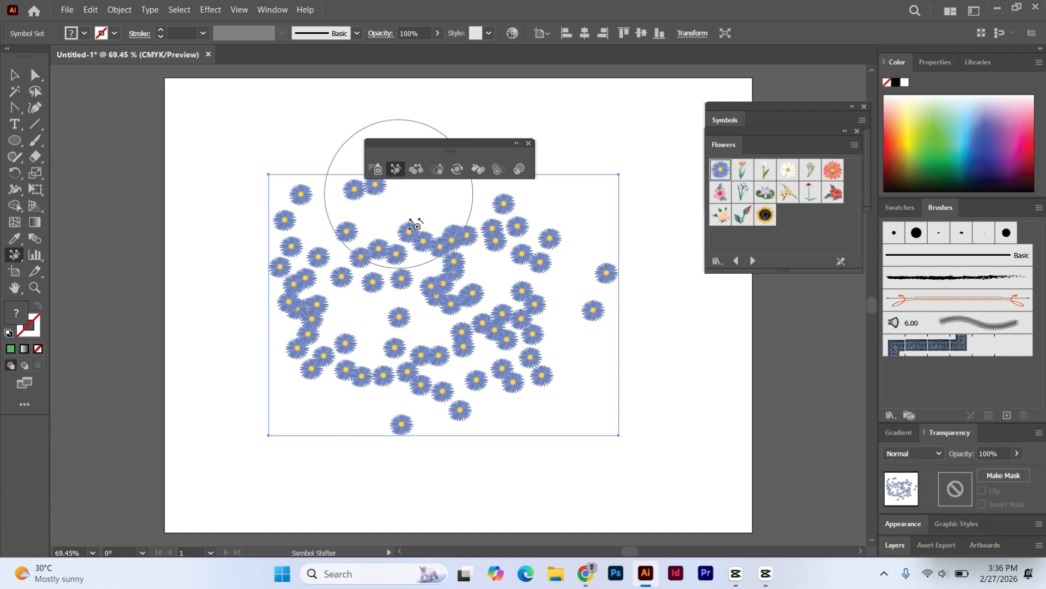
mouse_move(402, 207)
mouse_down()
mouse_move(398, 276)
mouse_move(419, 316)
mouse_move(534, 364)
mouse_up()
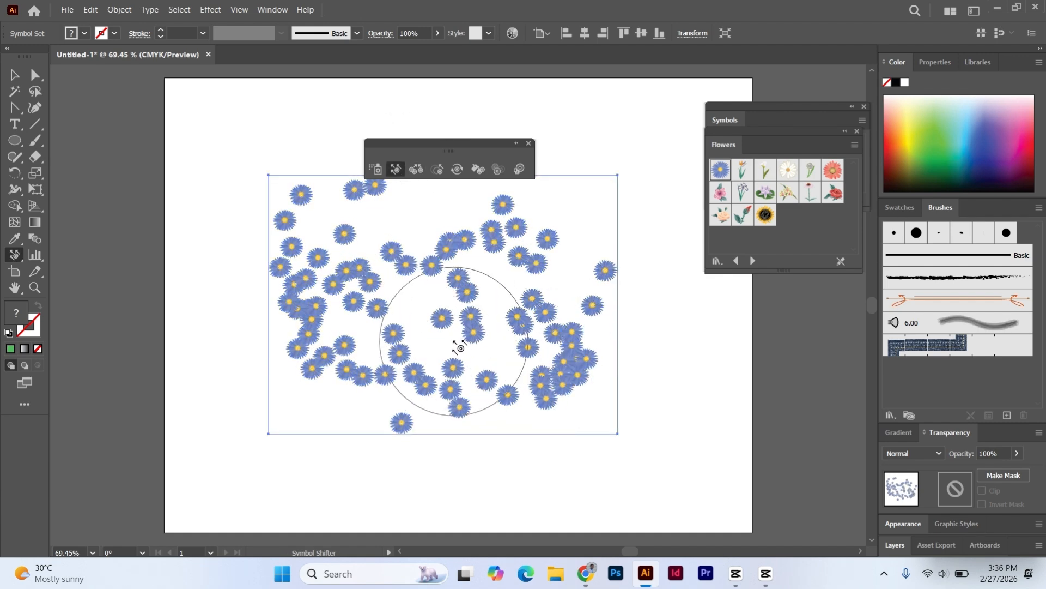
drag(458, 347, 448, 282)
mouse_move(381, 319)
mouse_down()
mouse_move(291, 348)
mouse_move(276, 222)
mouse_move(224, 349)
mouse_up()
mouse_move(491, 399)
mouse_down()
mouse_move(561, 357)
mouse_move(565, 243)
mouse_move(455, 250)
mouse_move(378, 239)
mouse_up()
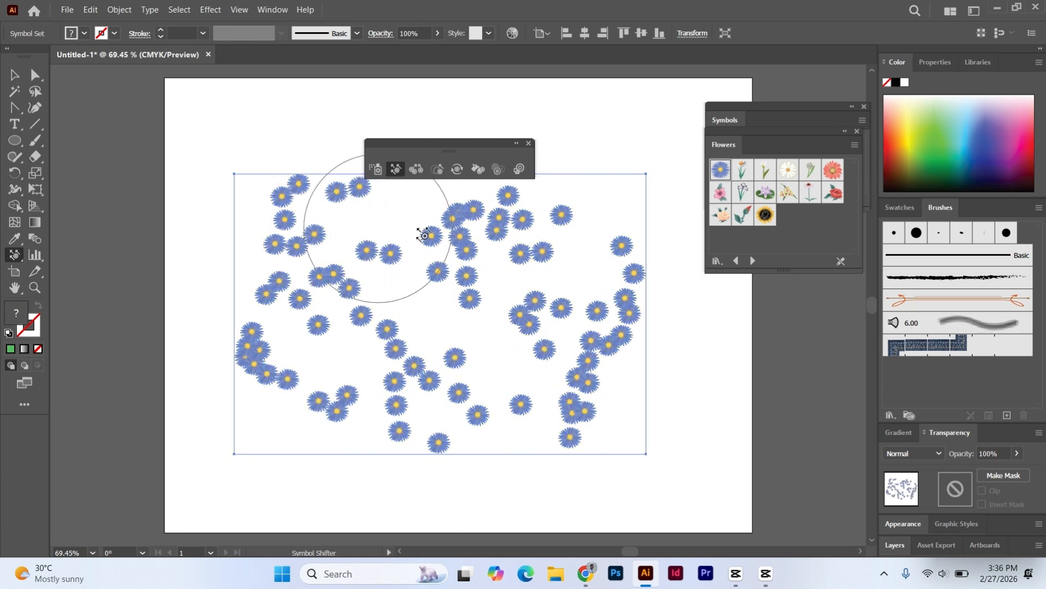
Try enlarging daisies at the centre-left, upper right, lower left and upper left of the set with the Symbol Sizer.
click(437, 170)
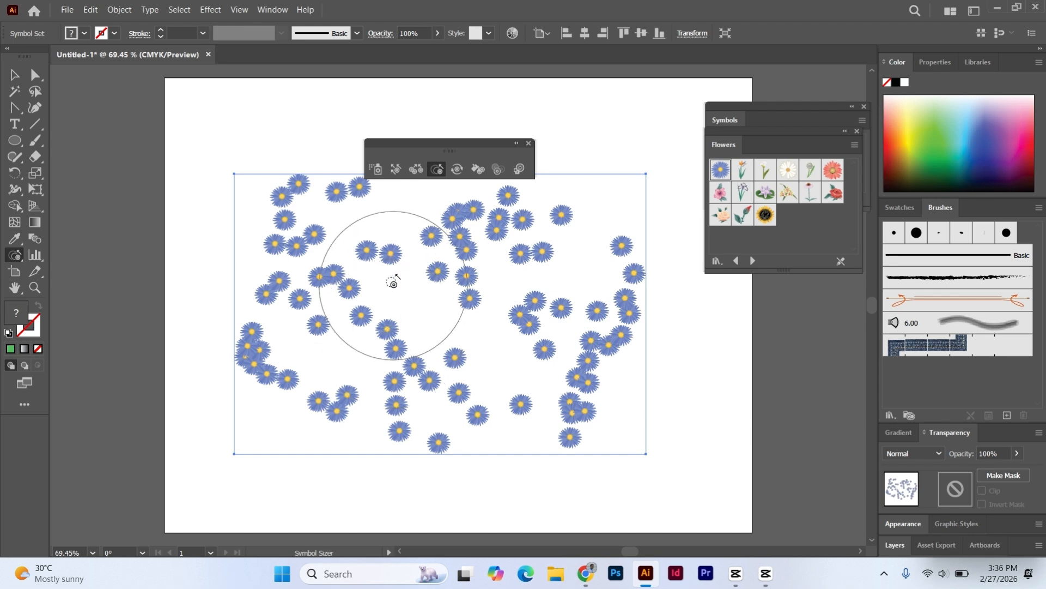
drag(353, 289, 408, 298)
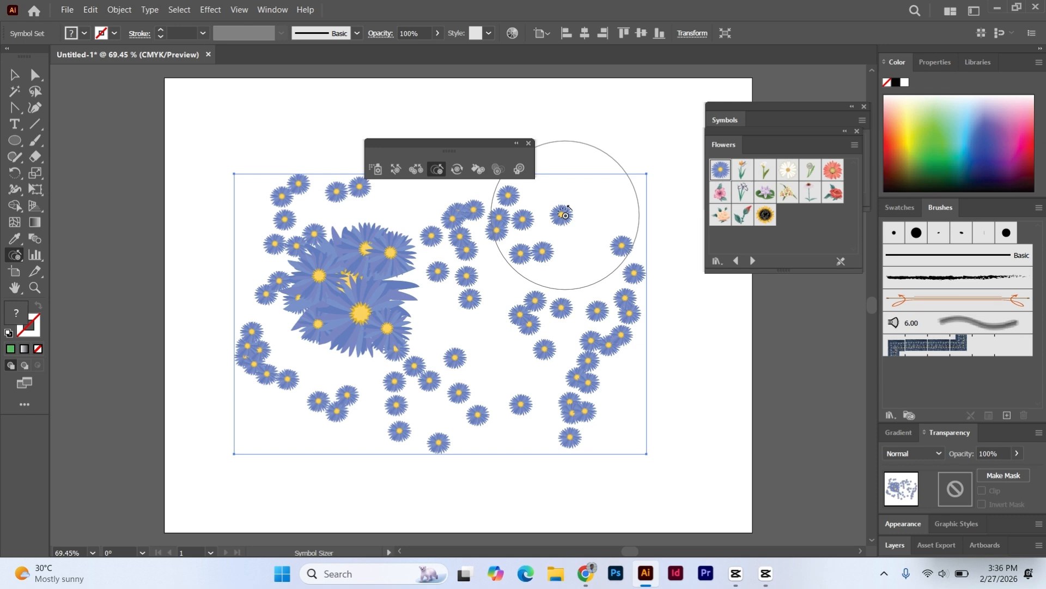
drag(565, 213, 563, 216)
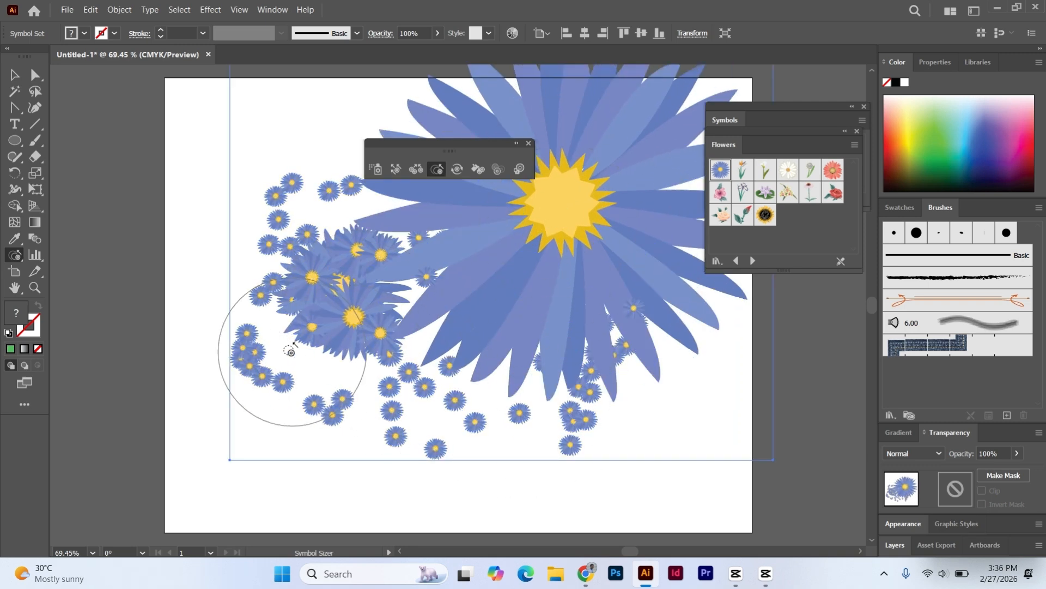
drag(249, 348, 247, 348)
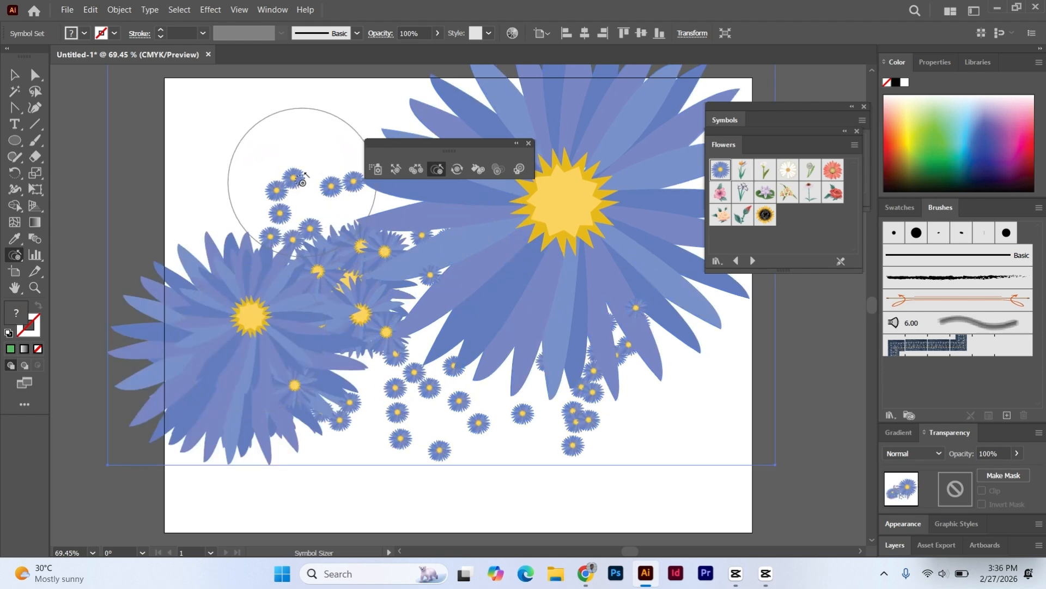
drag(301, 180, 301, 181)
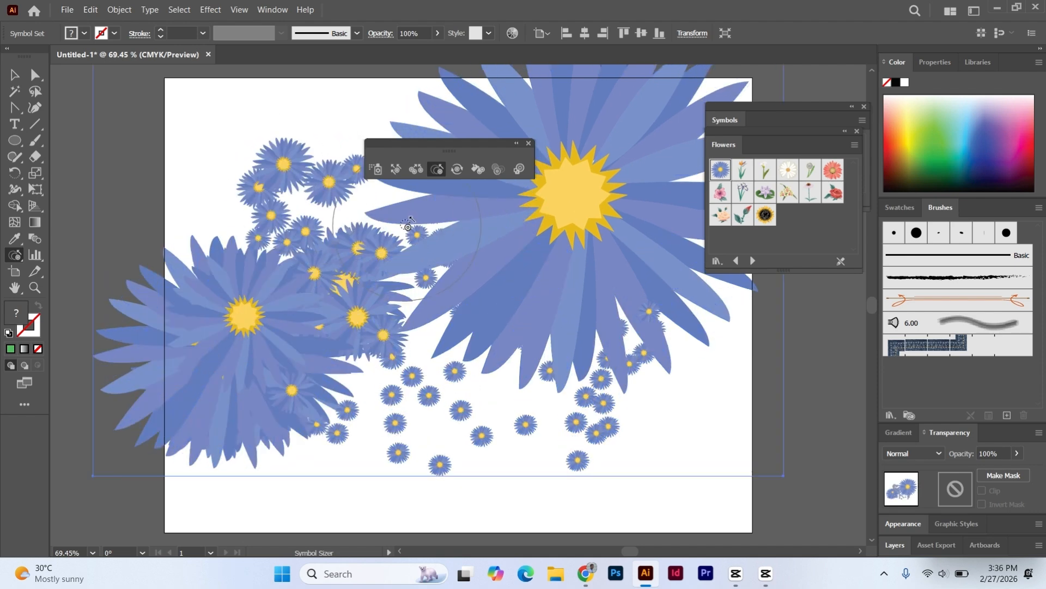
Undo all the Symbol Sizer enlargements of the daisy set.
key(ctrl+z)
key(ctrl+z)
key(ctrl+z)
key(ctrl+z)
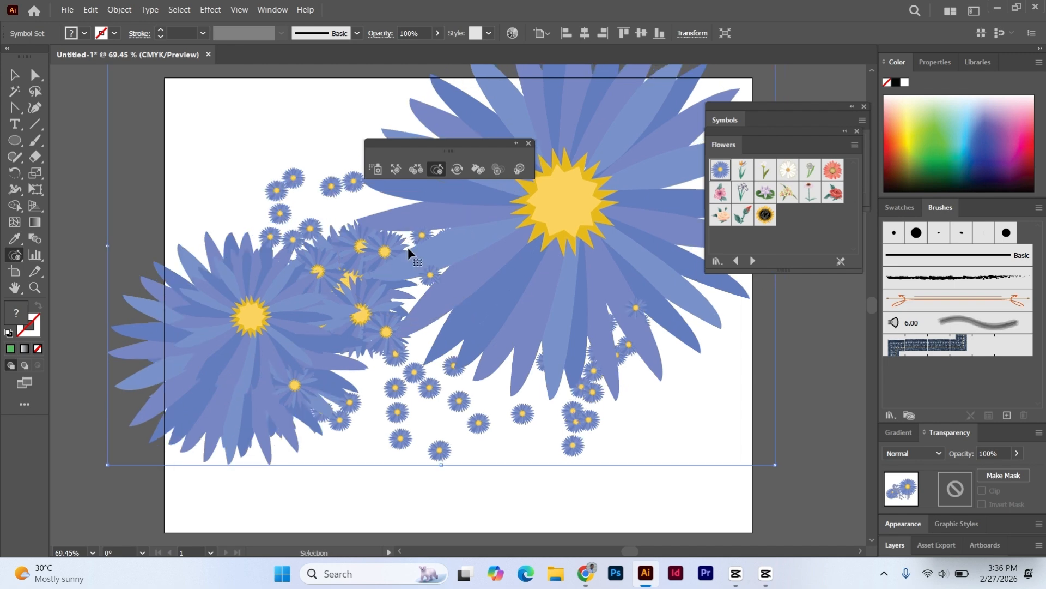
key(ctrl+z)
key(ctrl+z)
key(ctrl+z)
key(ctrl+z)
key(ctrl+z)
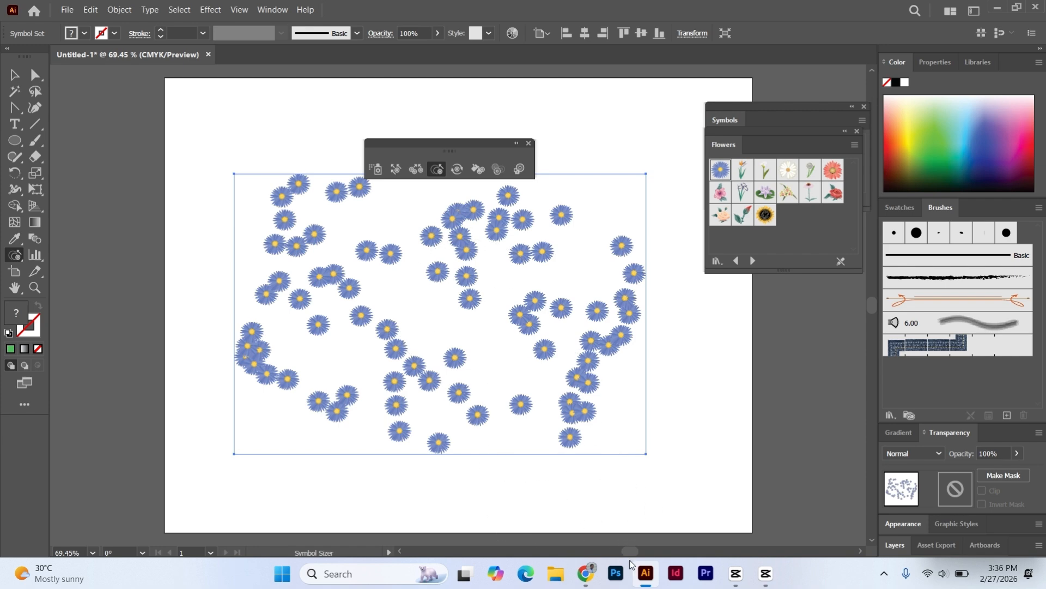
Try shrinking the daisies in the middle and enlarging the upper-centre ones with the Symbol Sizer.
click(371, 252)
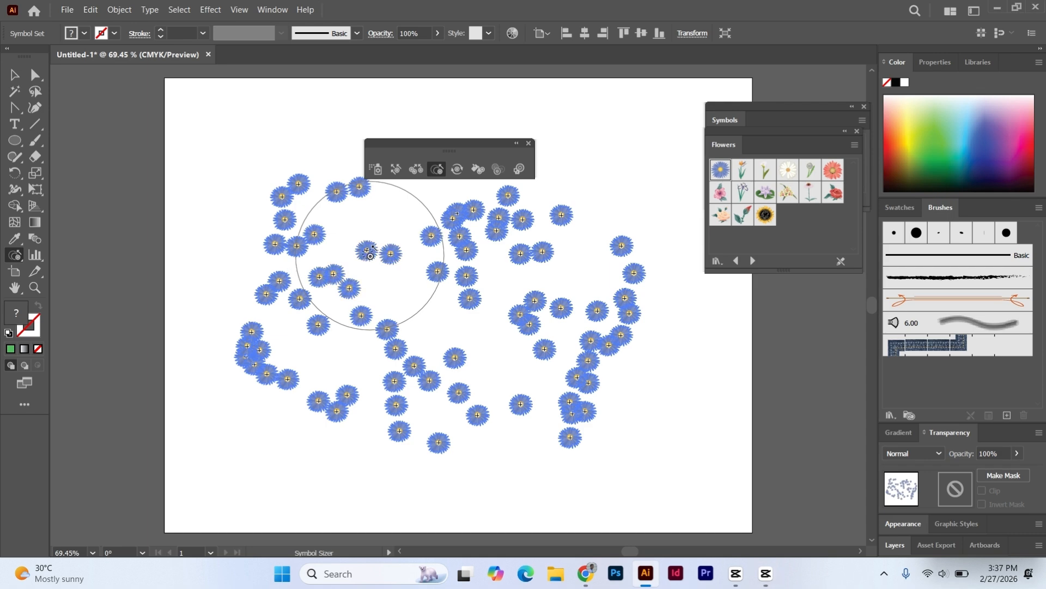
alt+click(370, 252)
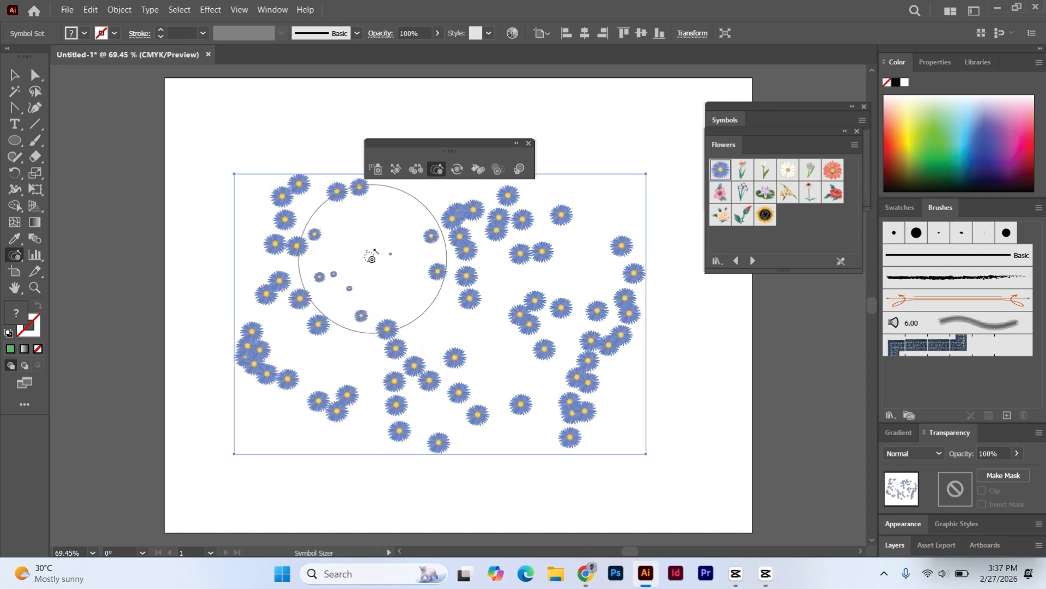
drag(372, 257, 370, 278)
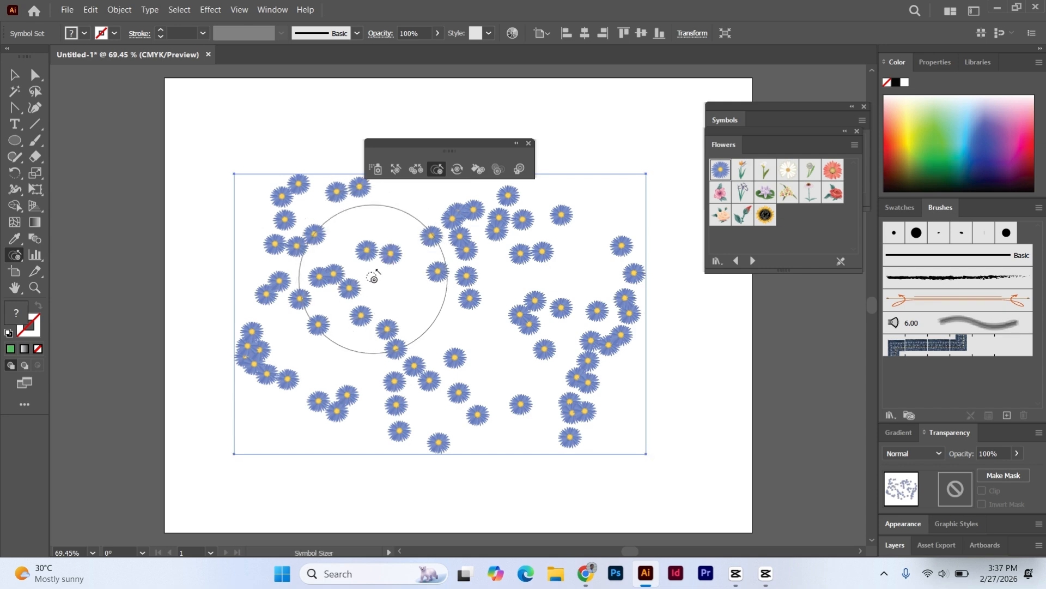
drag(375, 278, 375, 262)
mouse_move(436, 281)
mouse_down()
mouse_move(433, 236)
mouse_move(415, 433)
mouse_move(443, 321)
mouse_move(456, 287)
mouse_up()
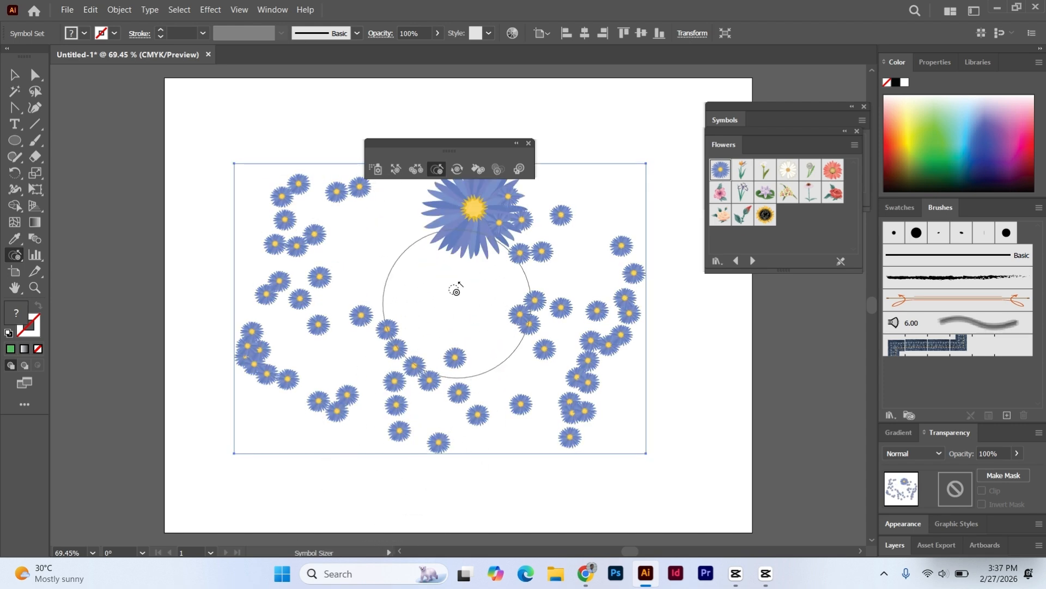
mouse_move(324, 278)
mouse_down()
mouse_move(338, 447)
mouse_move(365, 312)
mouse_move(389, 296)
mouse_move(396, 265)
mouse_up()
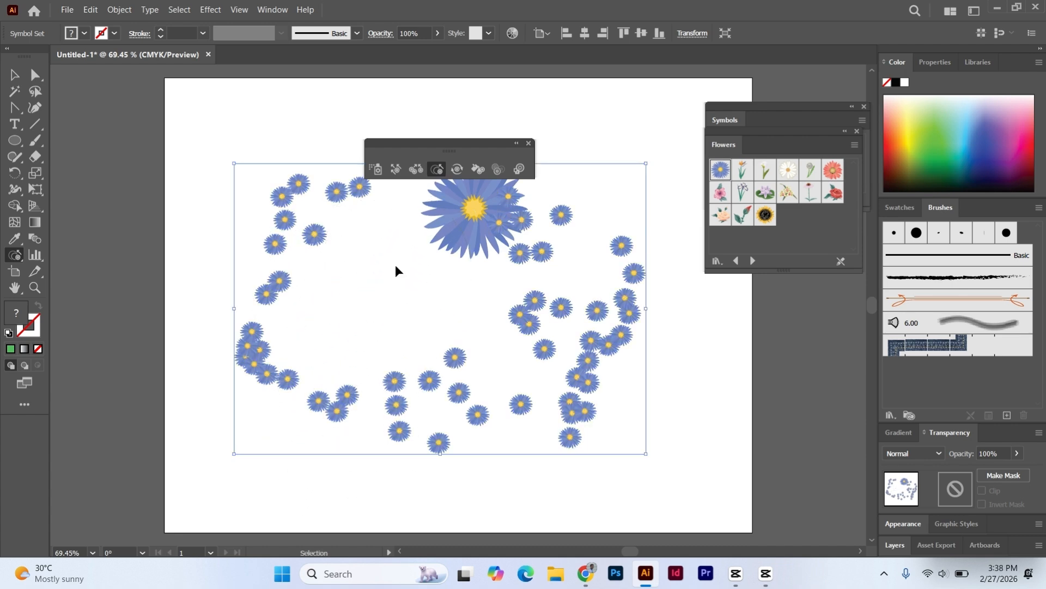
Undo the Symbol Sizer shrinking and enlarging, going back as far as the last Symbol Shifter stroke.
key(ctrl+z)
key(ctrl+z)
key(ctrl+z)
key(ctrl+z)
key(ctrl+z)
key(ctrl+z)
key(ctrl+z)
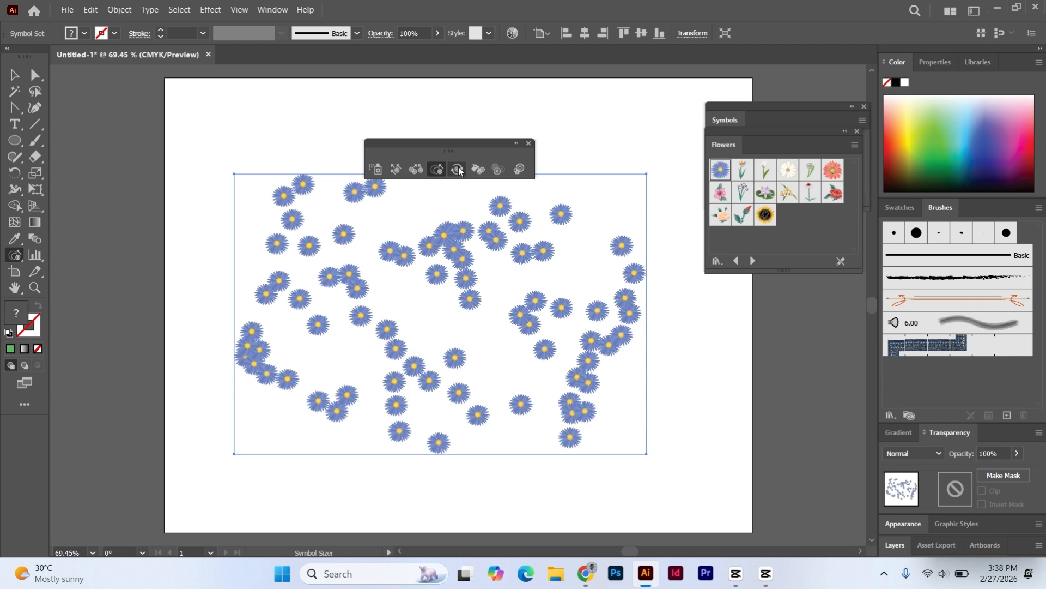
Rotate the daisies in the upper-left part of the set with the Symbol Spinner, and reduce the brush diameter.
click(458, 170)
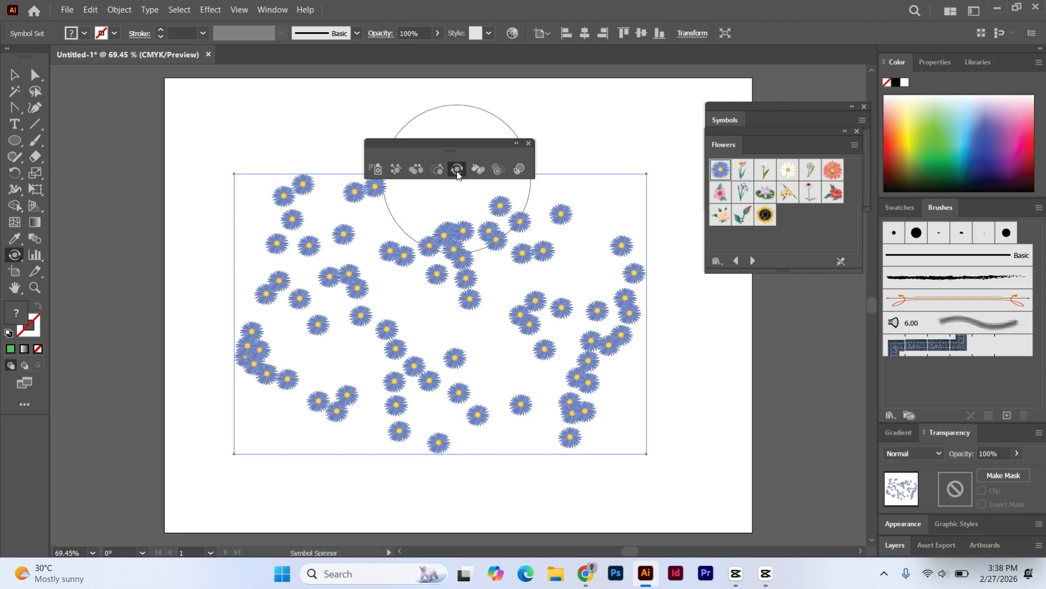
mouse_move(335, 307)
mouse_down()
mouse_move(317, 249)
mouse_move(325, 236)
mouse_move(329, 247)
mouse_move(330, 233)
mouse_move(328, 250)
mouse_move(336, 220)
mouse_move(334, 249)
mouse_move(309, 248)
mouse_move(333, 251)
mouse_up()
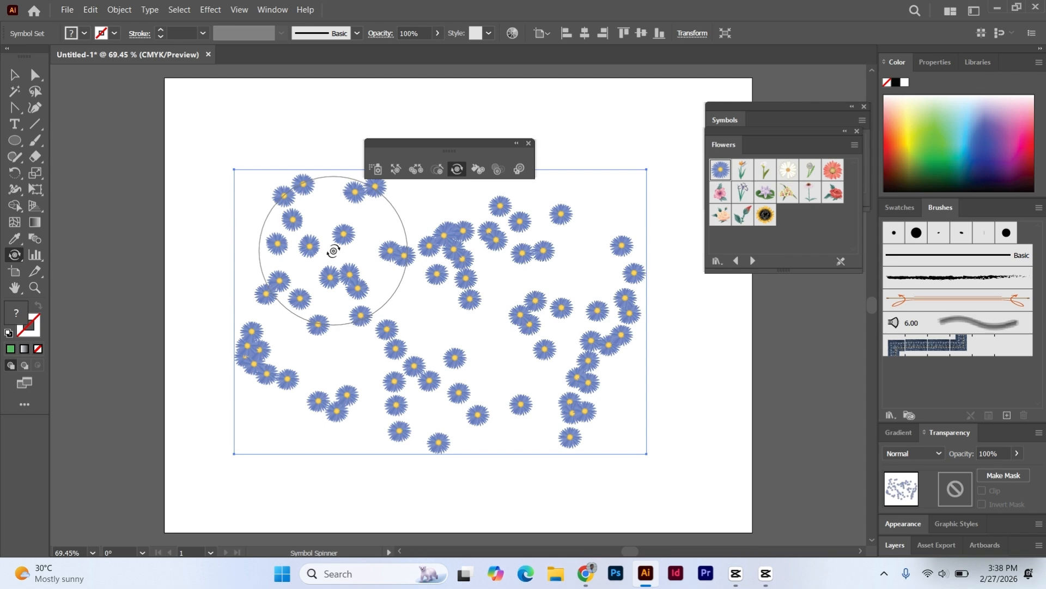
key(bracketleft)
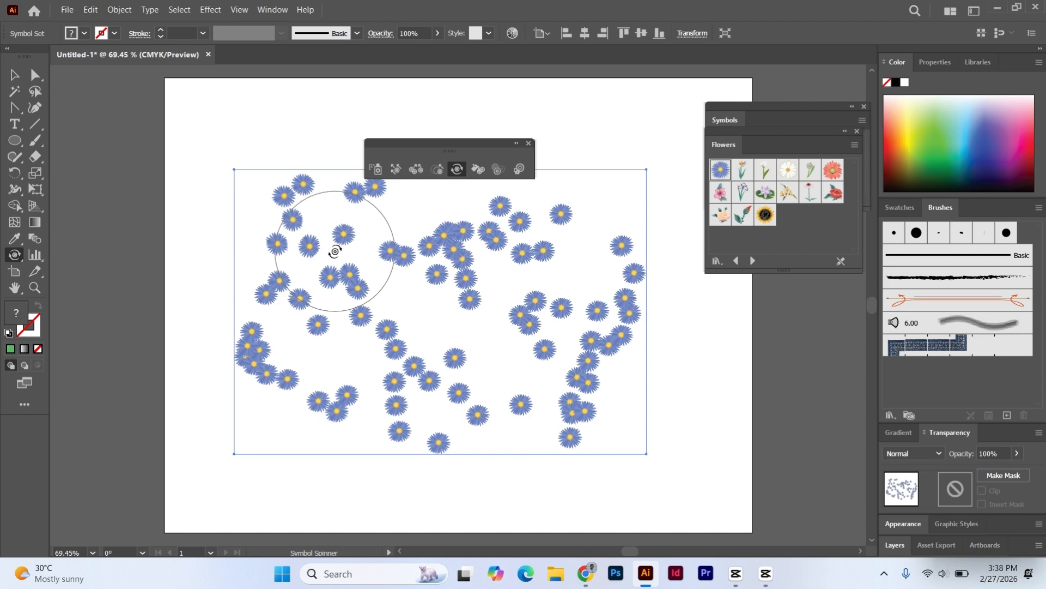
key(bracketleft)
key(bracketleft)
key(bracketleft)
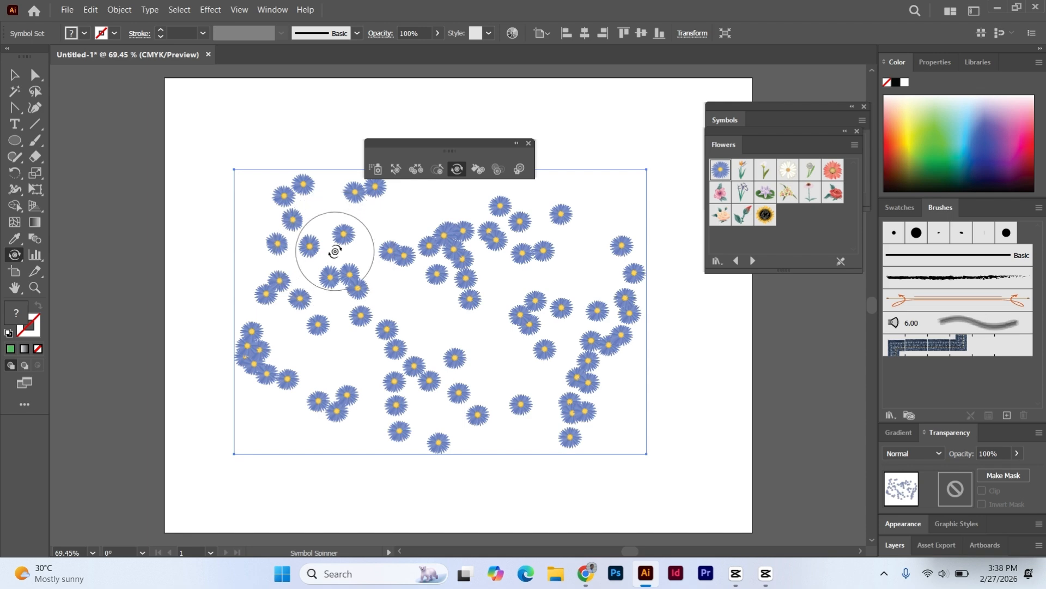
Try a smaller and a much larger brush diameter for the Symbol Spinner.
key(bracketleft)
key(bracketleft)
key(bracketleft)
key(bracketleft)
key(bracketleft)
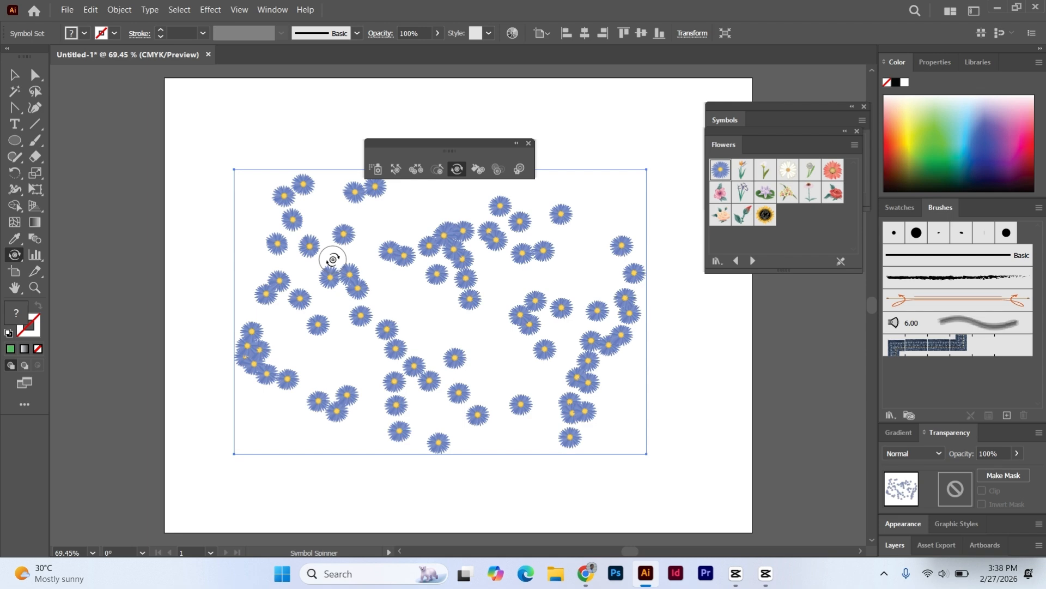
key(bracketright)
key(bracketright)
key(bracketright)
key(bracketright)
key(bracketright)
key(bracketright)
key(bracketright)
key(bracketright)
key(bracketright)
key(bracketright)
key(bracketright)
key(bracketright)
Reduce the brush diameter to slightly more than one daisy, and rotate single daisies in the left half of the set with the Symbol Spinner.
key(bracketleft)
key(bracketleft)
key(bracketleft)
key(bracketleft)
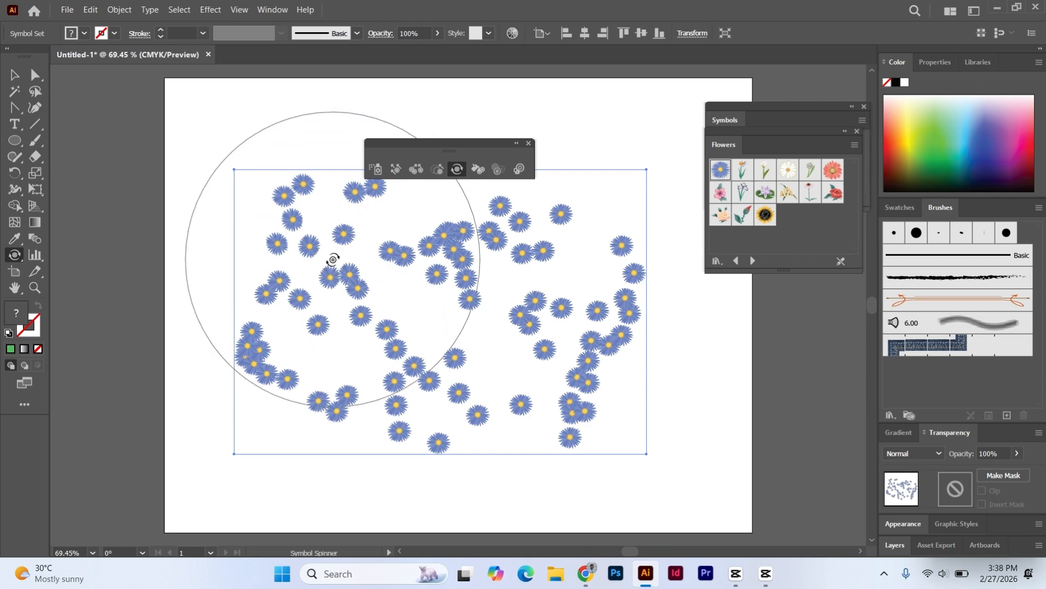
key(bracketleft)
key(bracketleft)
key(bracketleft)
key(bracketleft)
key(bracketleft)
key(bracketleft)
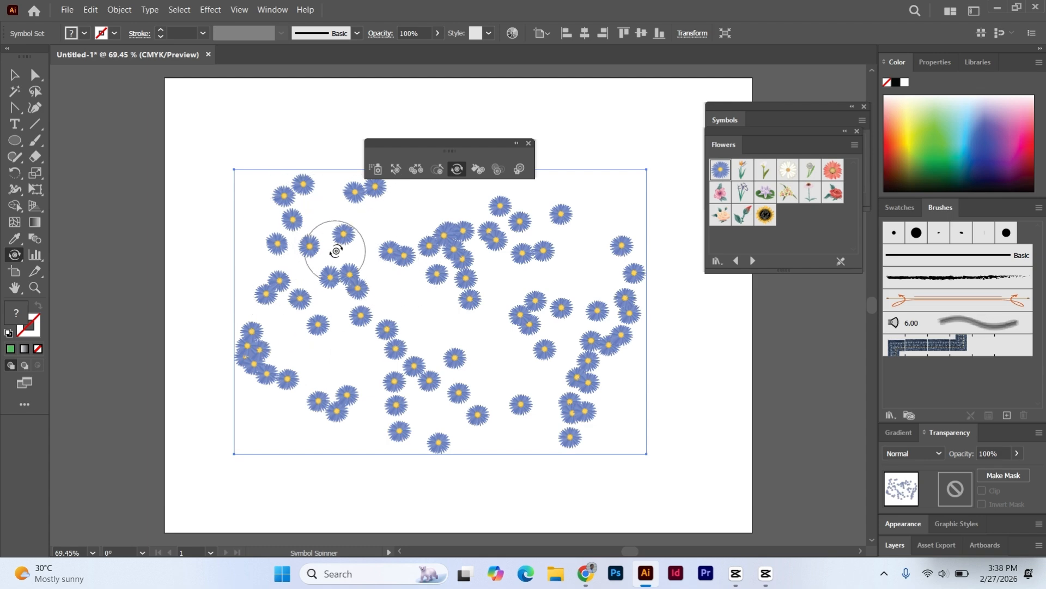
mouse_move(346, 235)
mouse_down()
mouse_move(331, 254)
mouse_move(338, 239)
mouse_move(345, 248)
mouse_up()
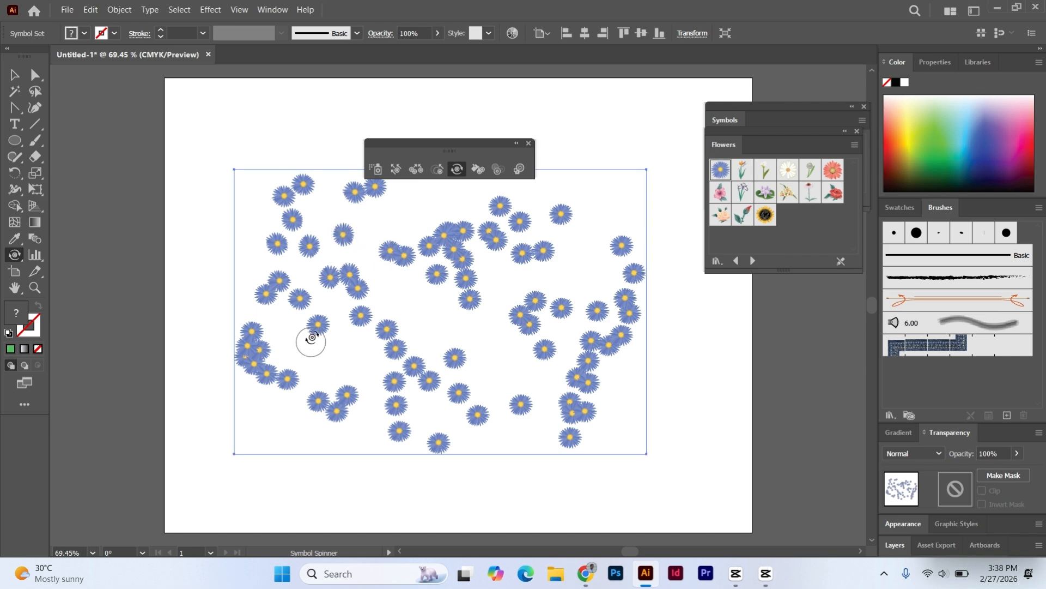
mouse_move(311, 339)
mouse_down()
mouse_move(365, 336)
mouse_move(361, 322)
mouse_move(346, 331)
mouse_move(380, 329)
mouse_move(370, 340)
mouse_move(401, 362)
mouse_move(397, 353)
mouse_move(376, 361)
mouse_move(345, 397)
mouse_move(364, 378)
mouse_up()
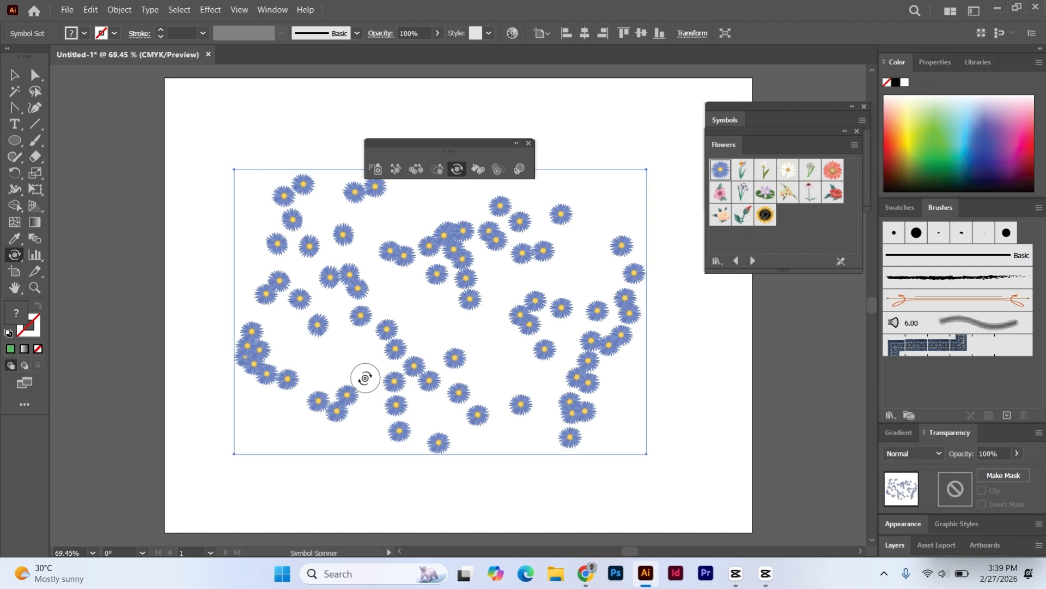
Stain three daisies in the upper-left part of the set green with the Symbol Stainer.
click(478, 170)
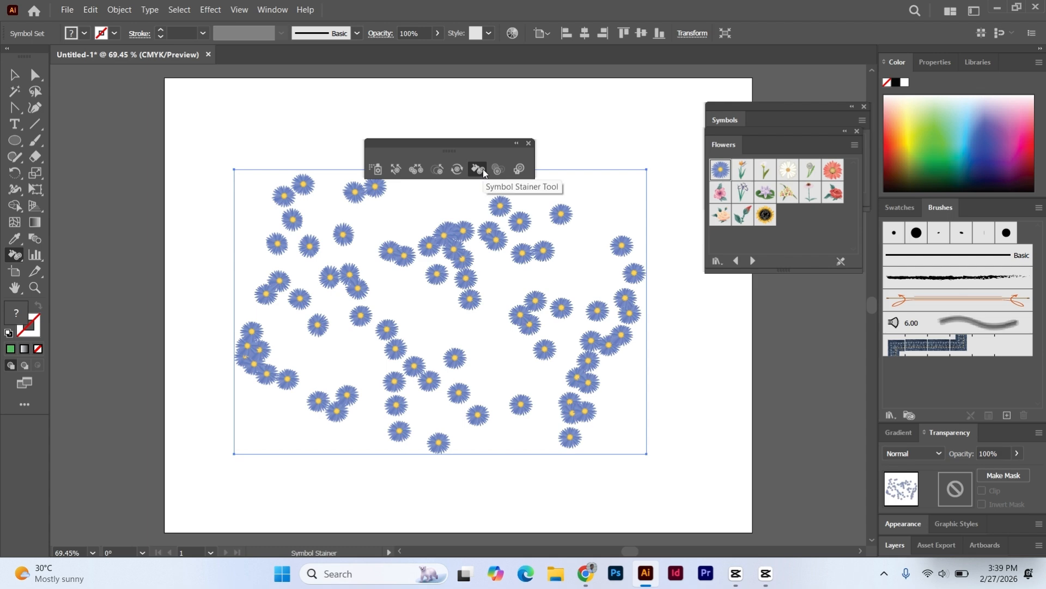
click(344, 236)
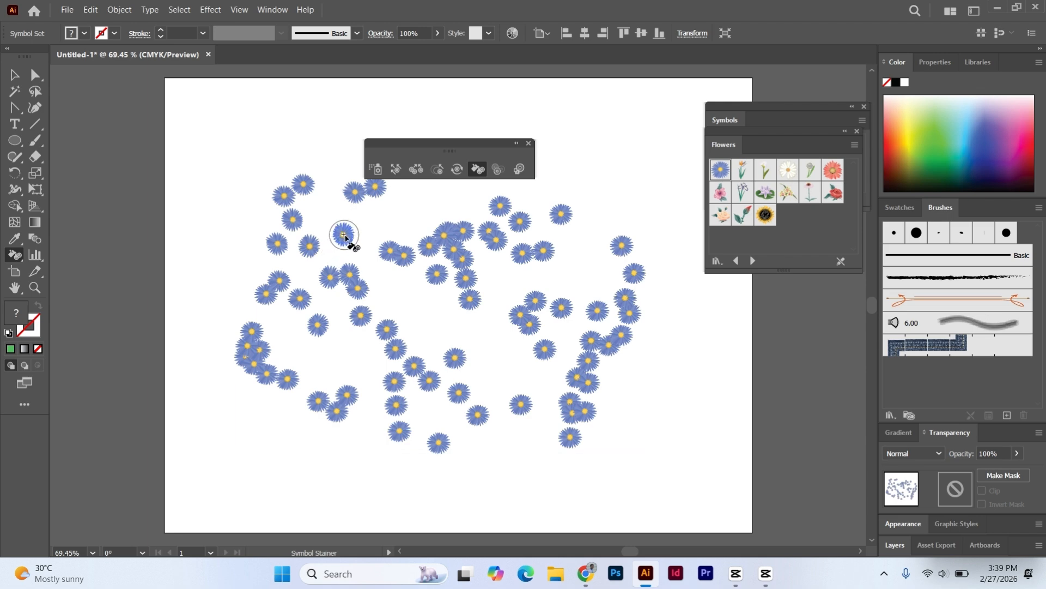
drag(344, 235, 342, 234)
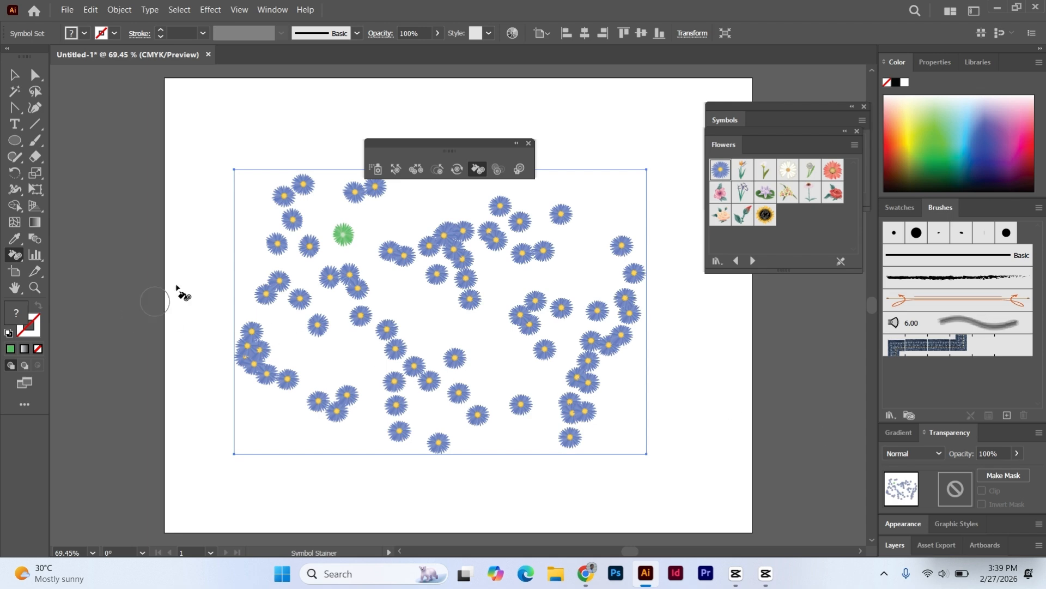
click(292, 220)
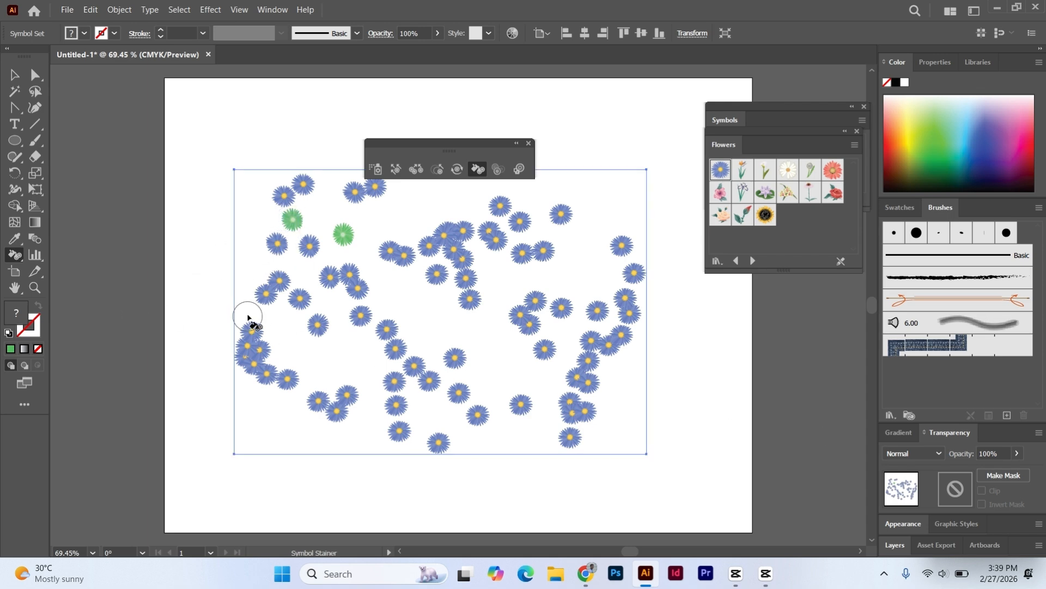
click(309, 246)
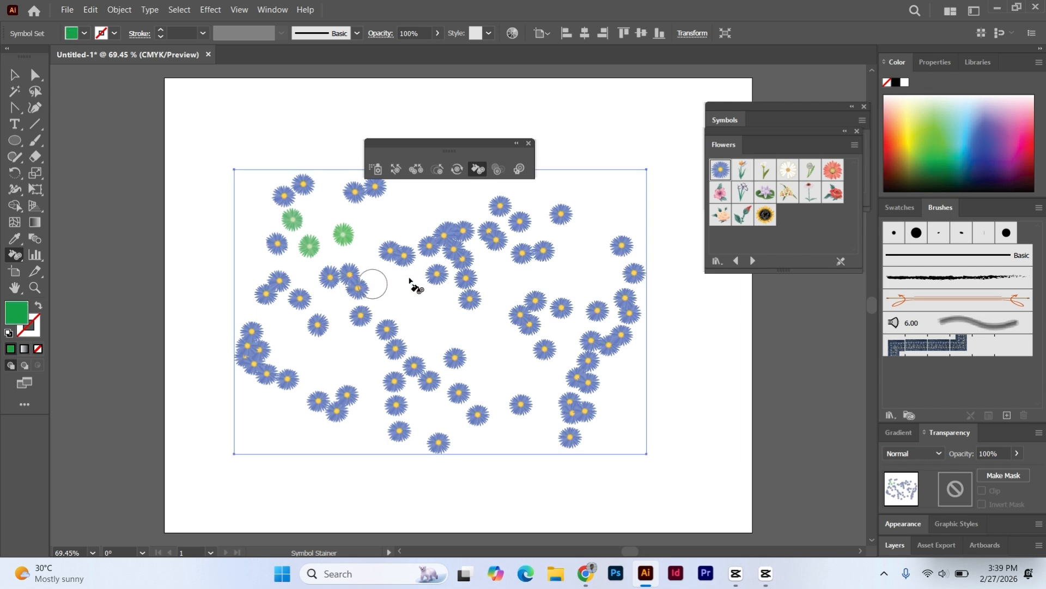
Stain one upper-centre daisy red, two left-side daisies light blue and one daisy beside them yellow-green, choosing each colour from the spectrum.
click(1034, 141)
click(429, 245)
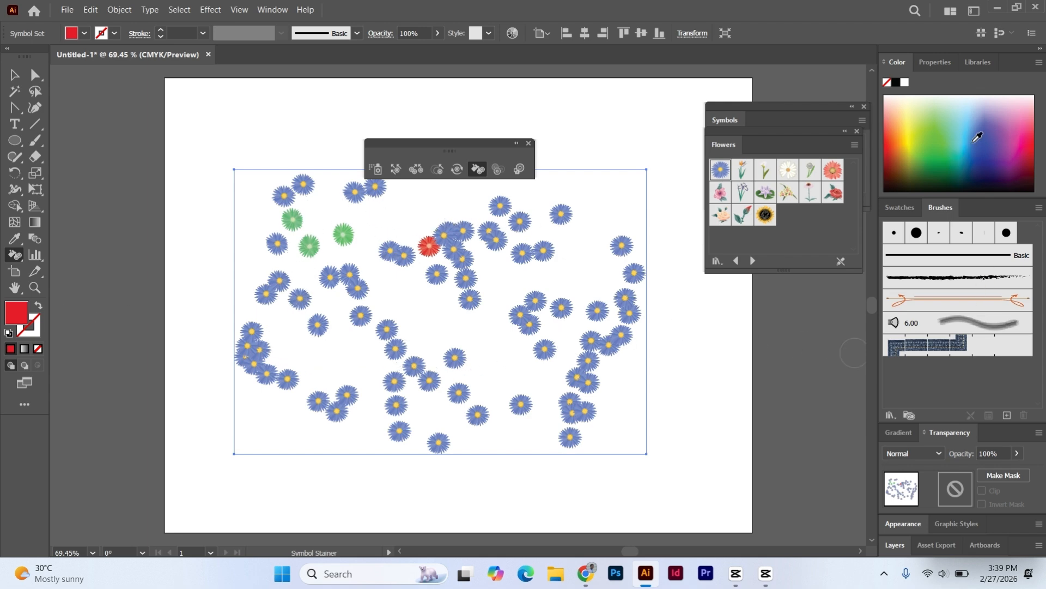
click(973, 125)
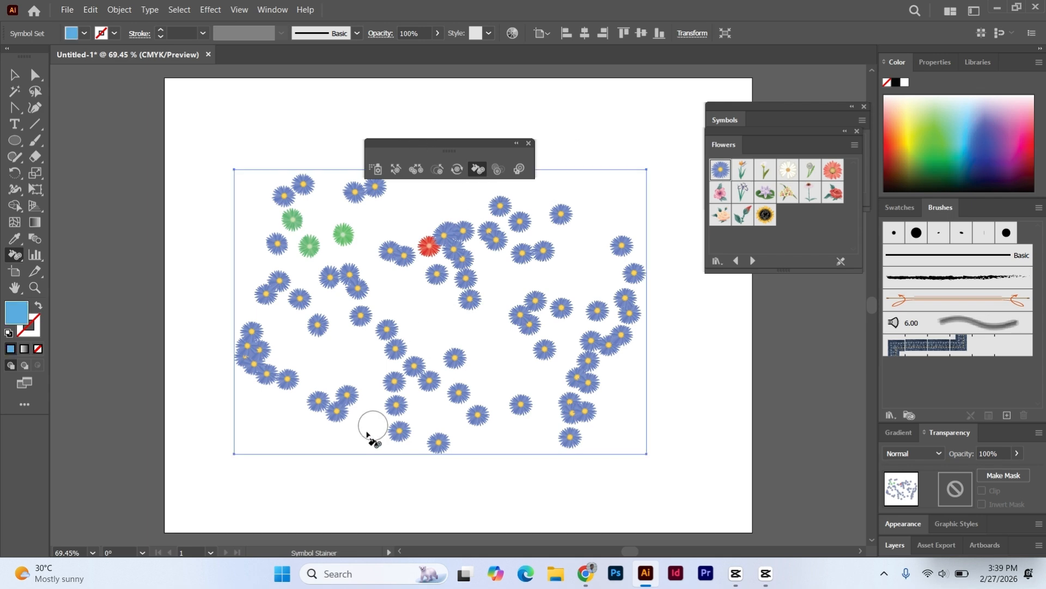
click(319, 325)
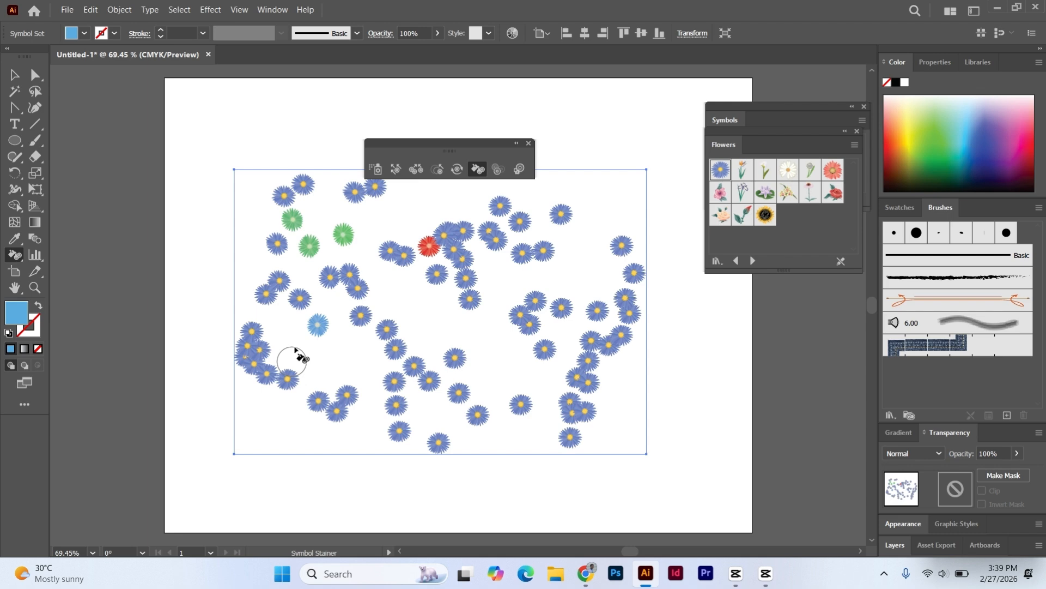
click(300, 298)
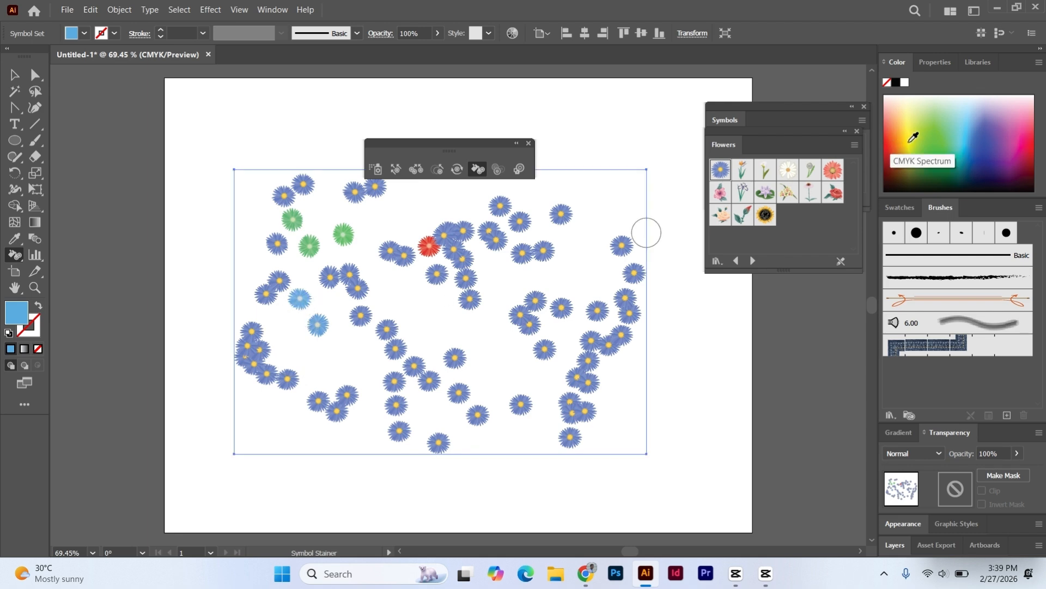
click(913, 145)
click(362, 318)
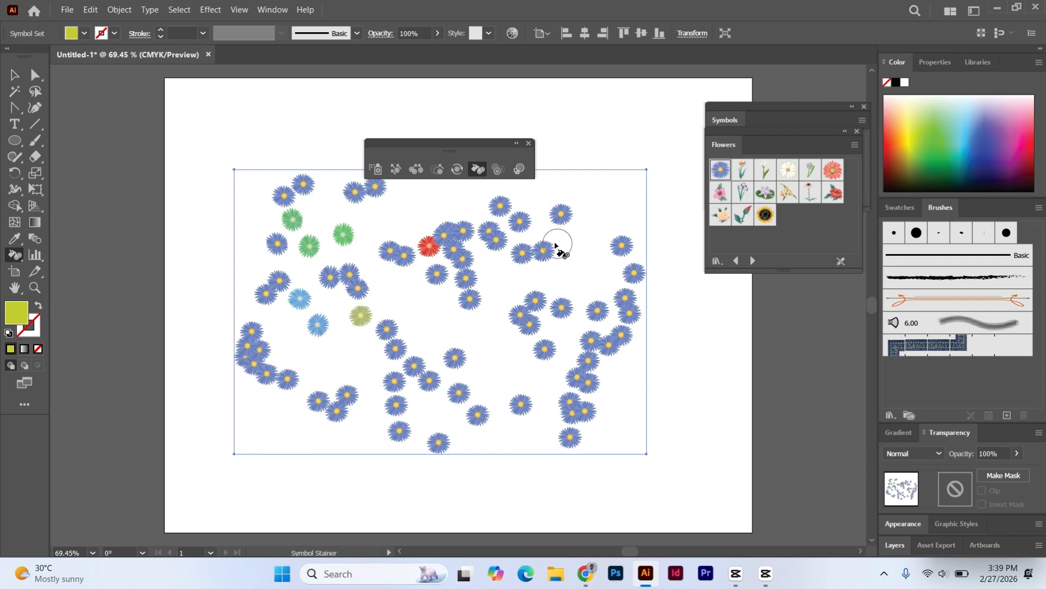
Fade one daisy in the upper-centre cluster with the Symbol Screener, after undoing a trial fade of the topmost upper-left daisy.
click(496, 168)
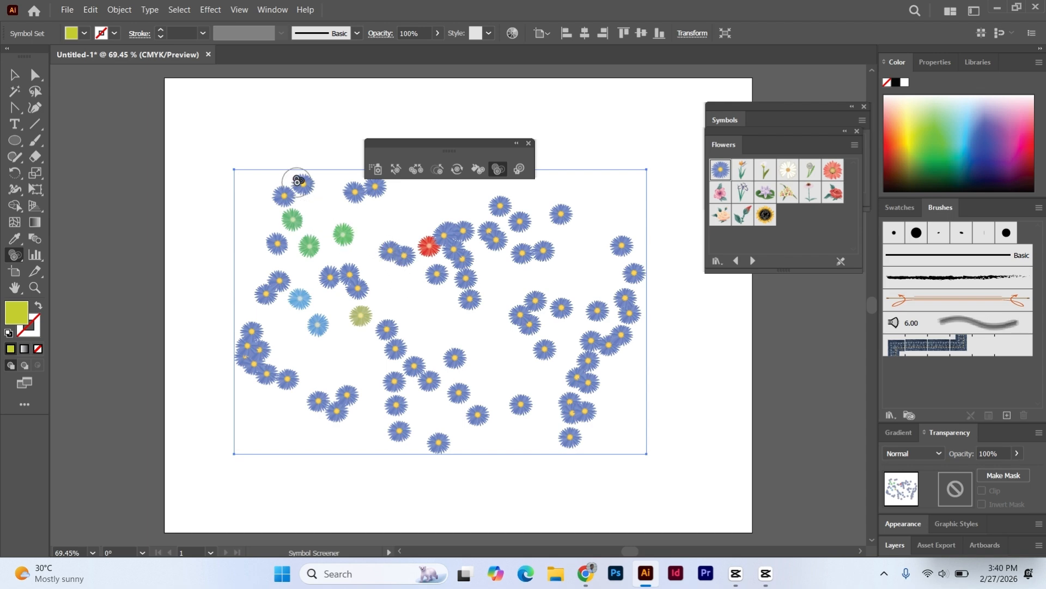
drag(298, 181, 333, 203)
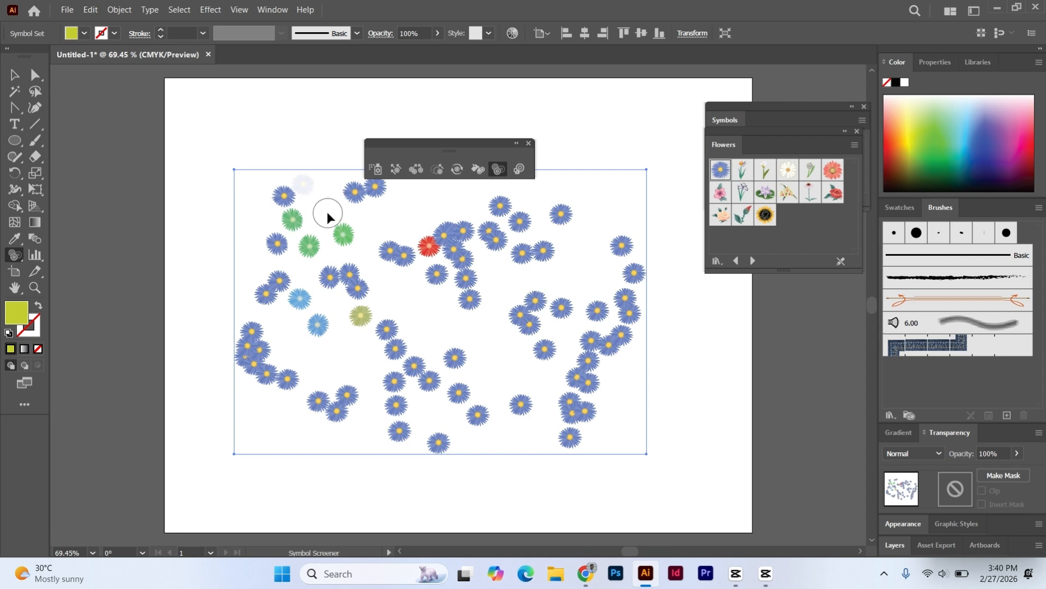
key(ctrl+z)
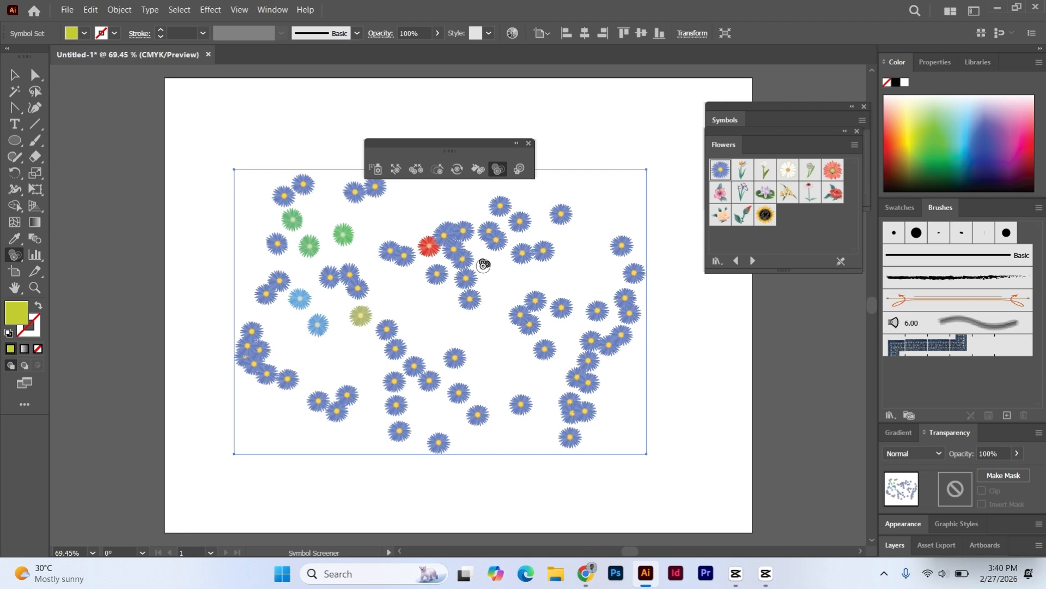
click(456, 249)
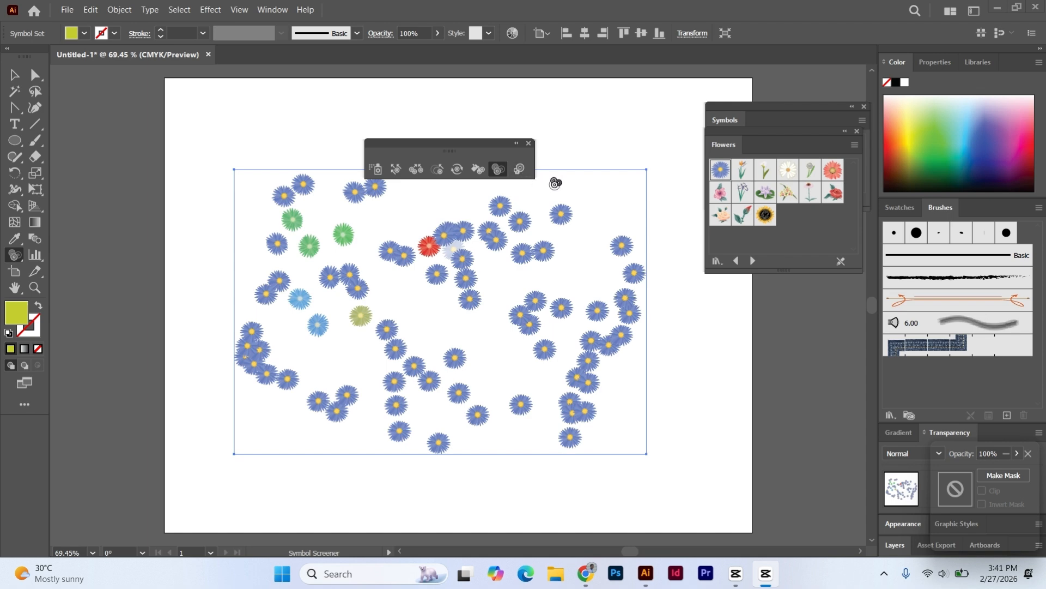
Switch to the Symbol Styler and show the Graphic Styles.
click(519, 170)
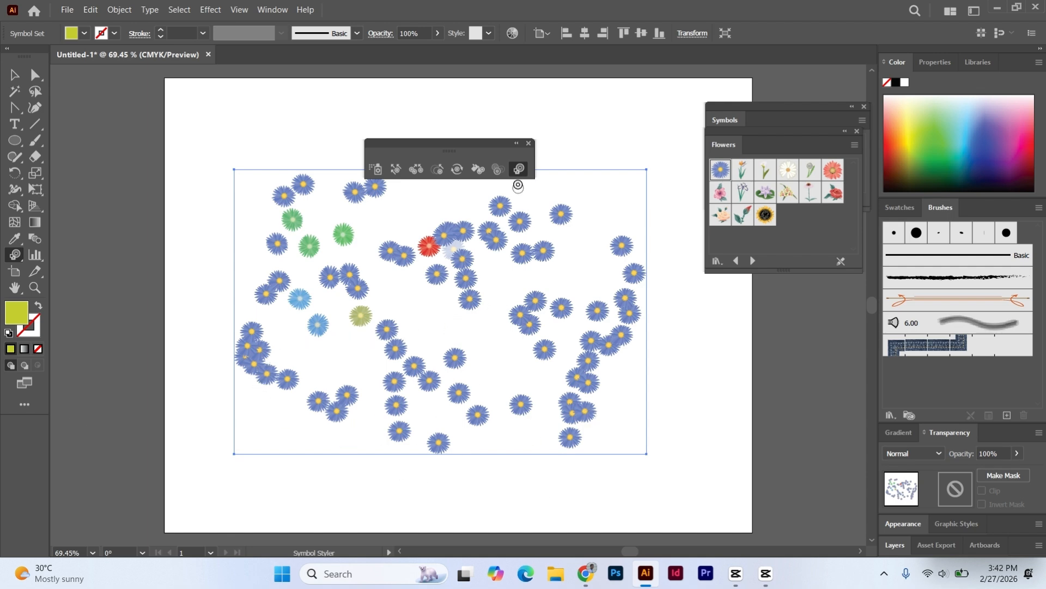
click(281, 12)
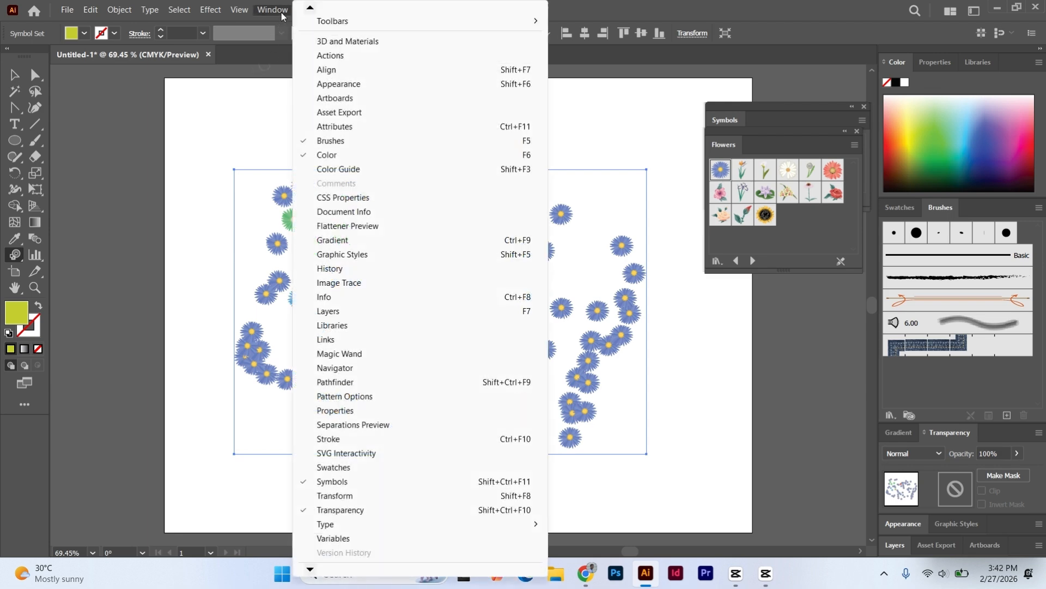
click(355, 255)
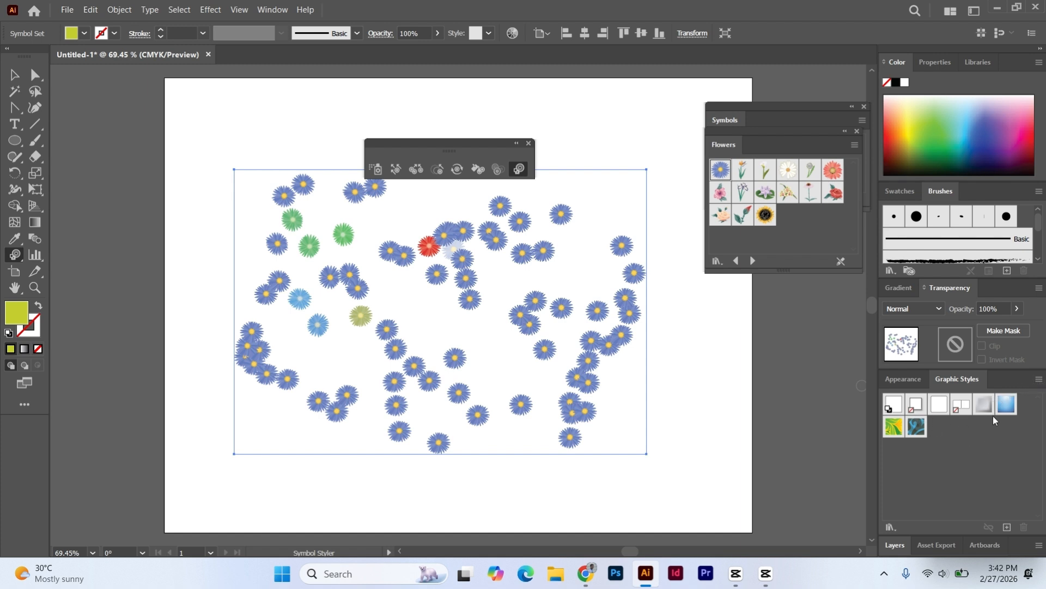
Open the Neon Effects graphic style library, enlarge it to view all its styles, and close it.
click(1039, 380)
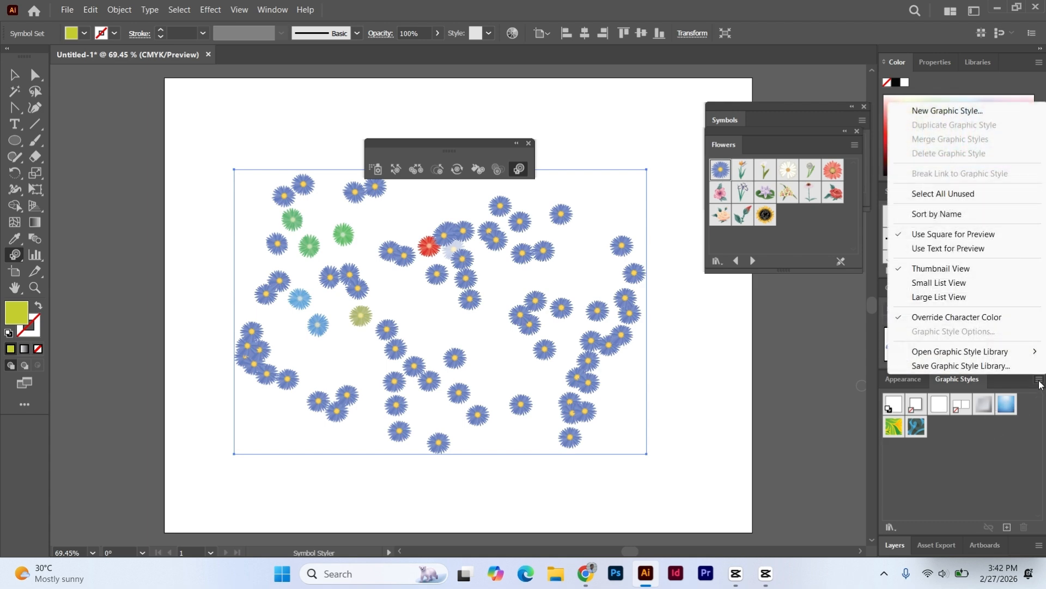
click(950, 427)
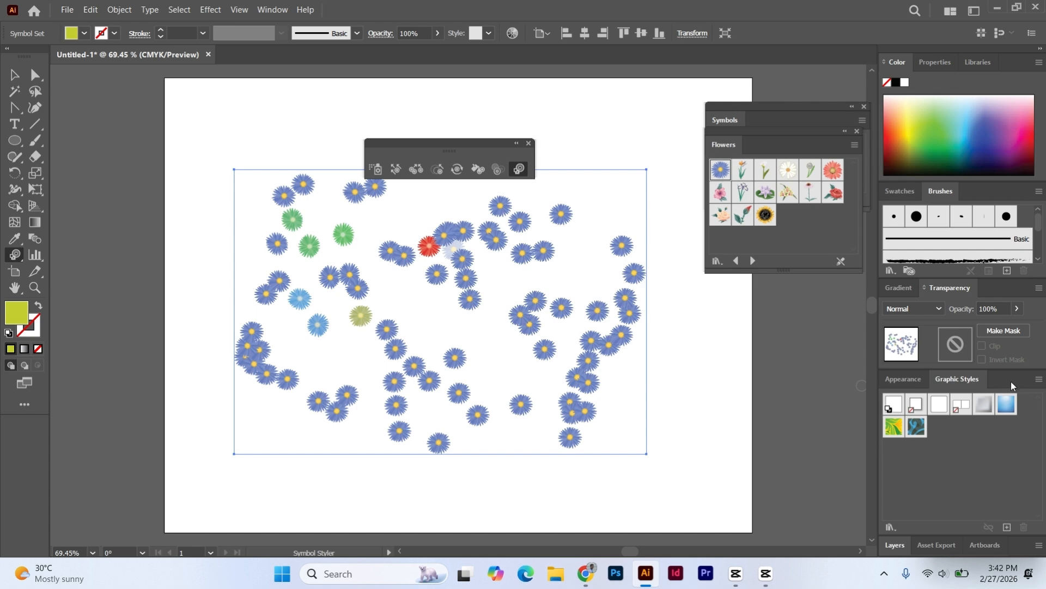
click(1039, 380)
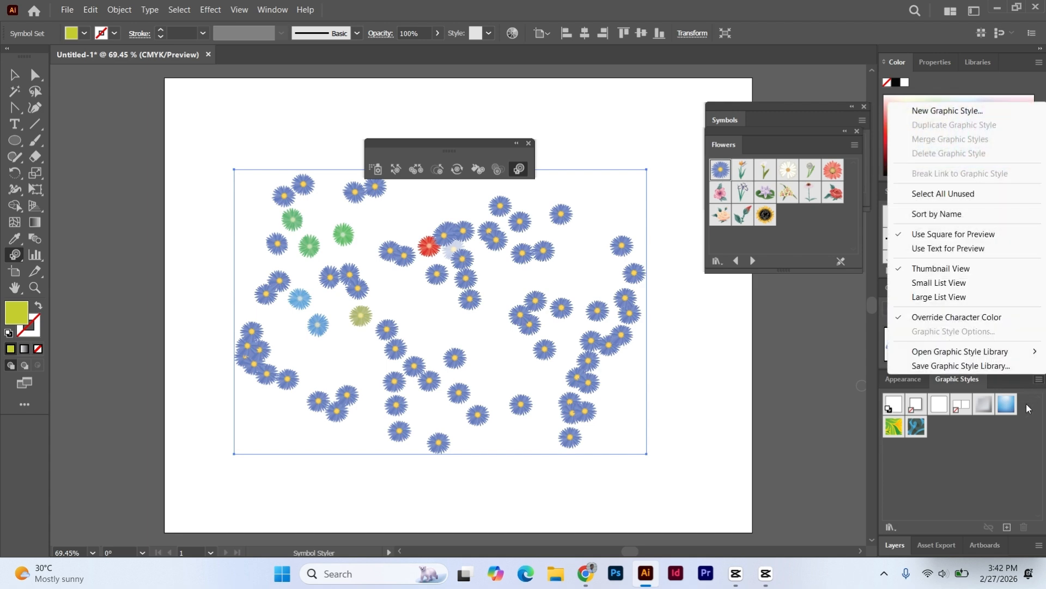
click(1018, 419)
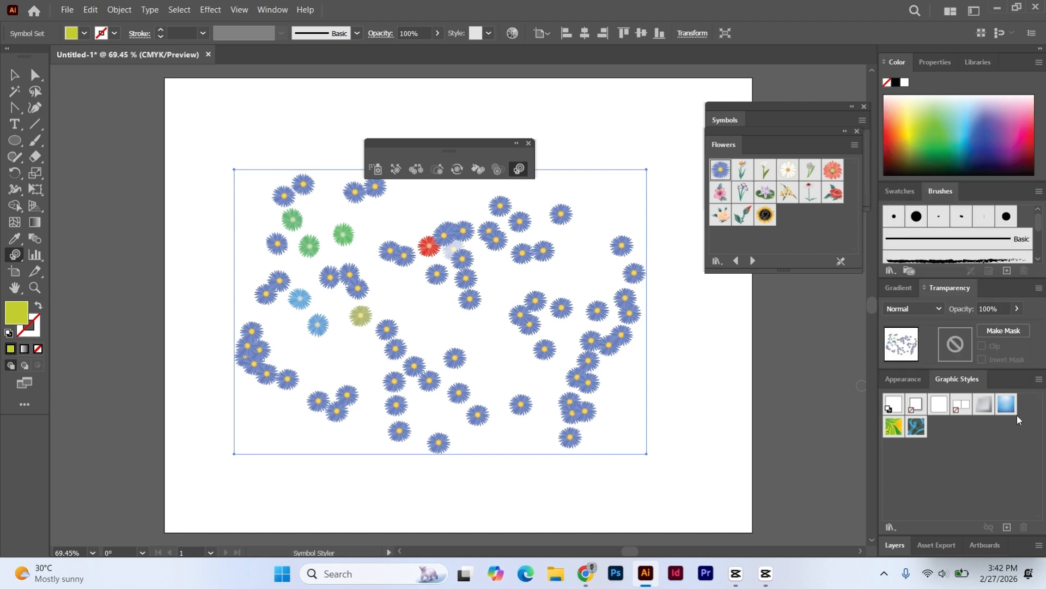
click(1039, 380)
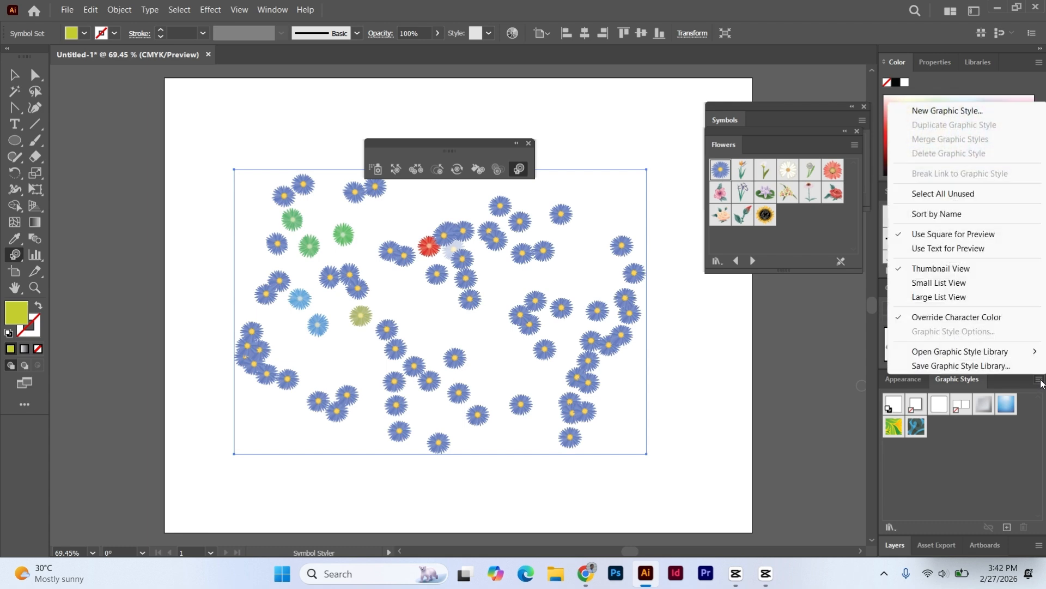
mouse_move(976, 354)
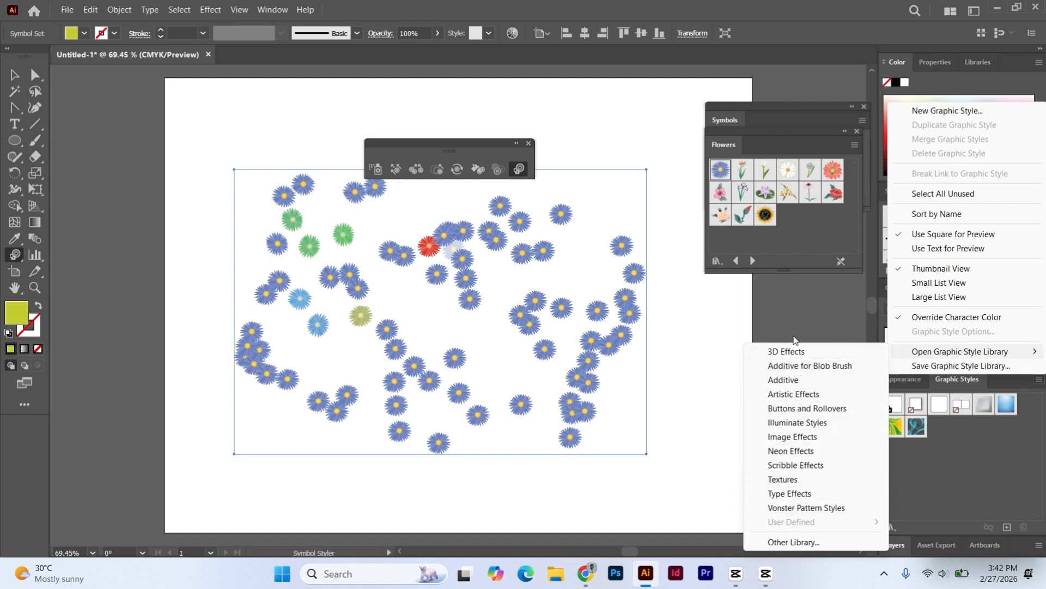
click(789, 451)
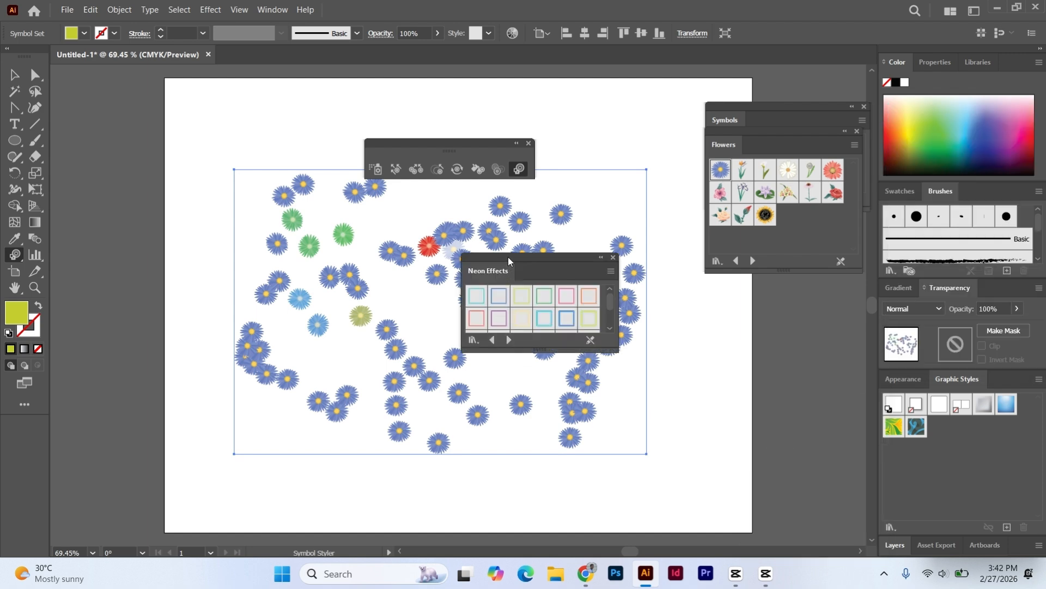
drag(508, 257, 672, 267)
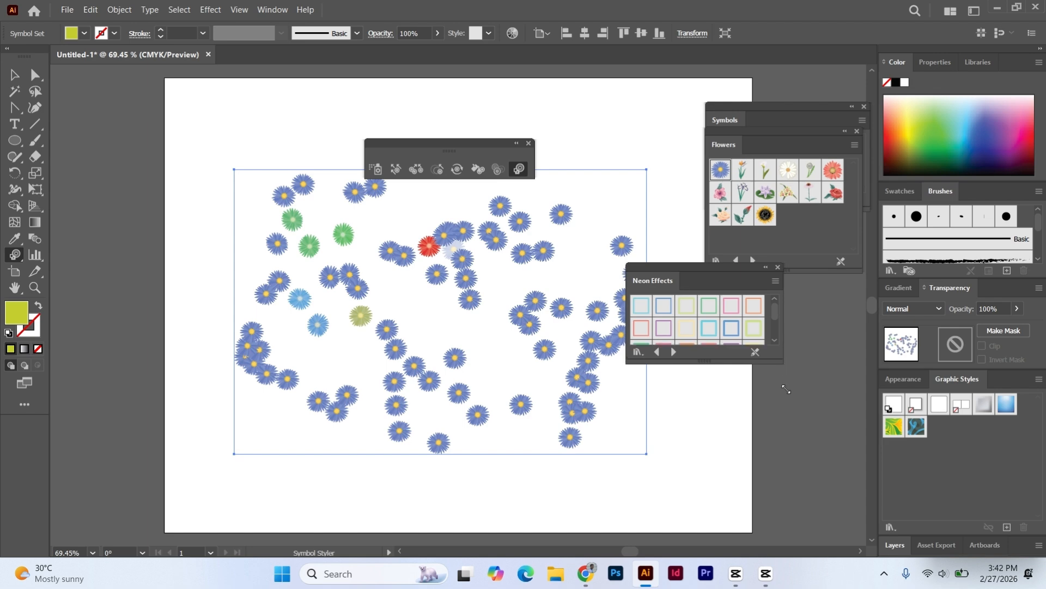
drag(786, 389, 807, 441)
drag(689, 277, 779, 288)
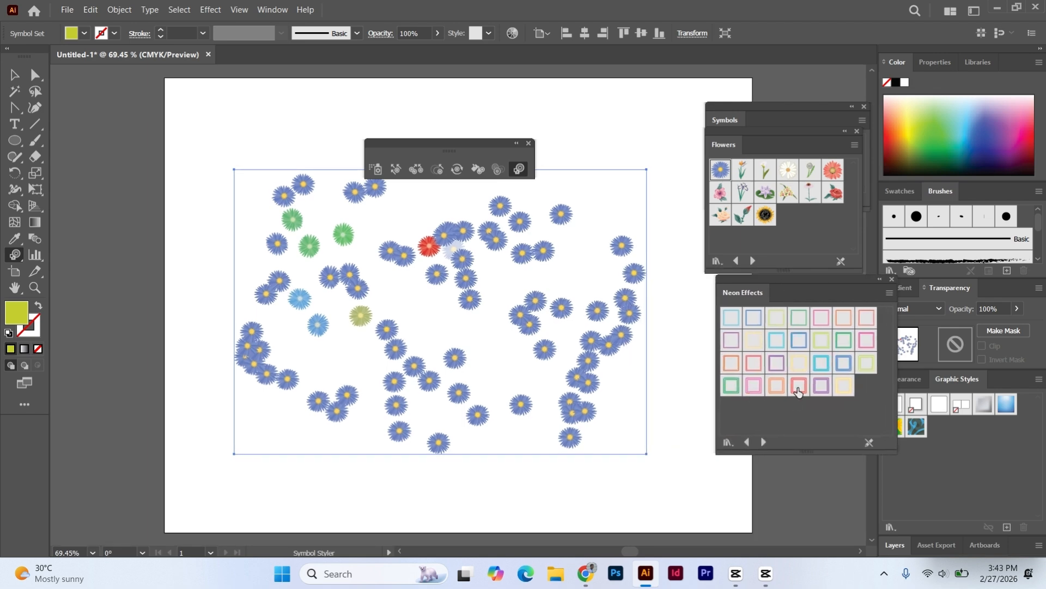
click(891, 279)
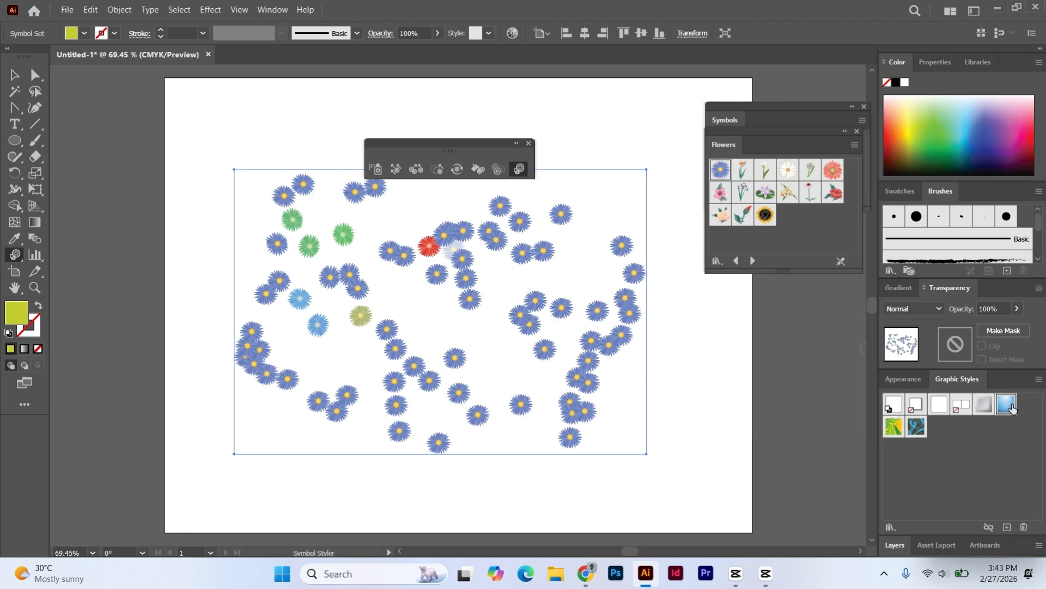
Apply the Pompadour_GS graphic style to two daisies right of and below the middle of the set with the Symbol Styler.
click(916, 427)
click(537, 303)
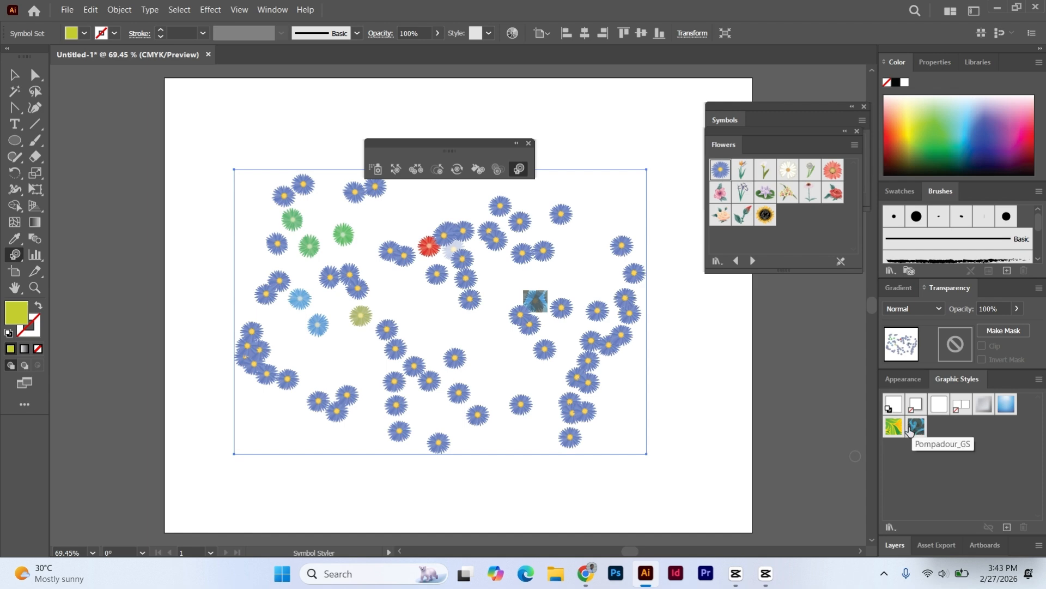
click(446, 361)
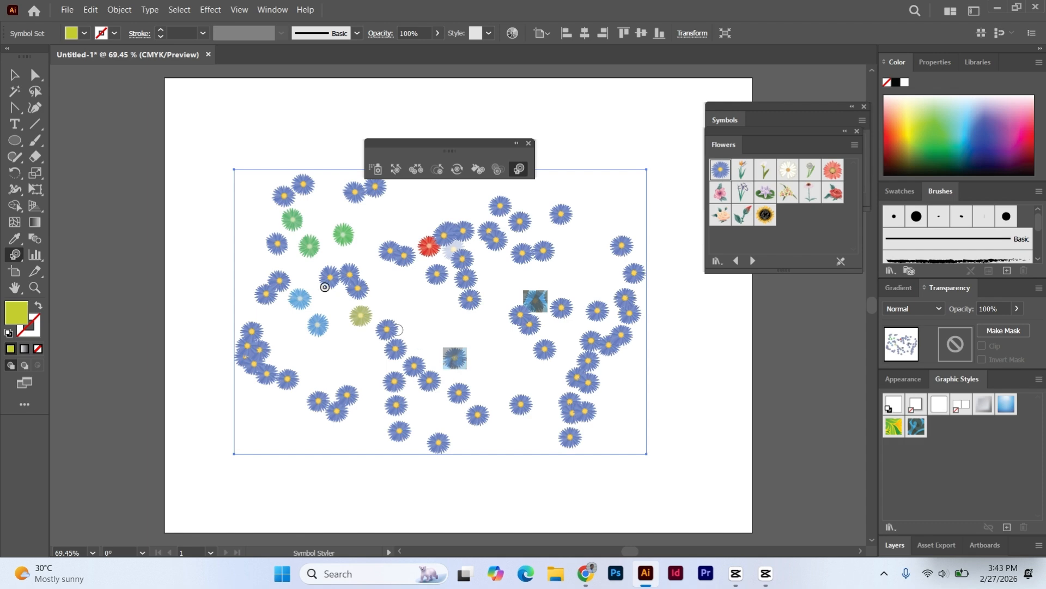
Deselect the daisy set, choose the yellow-green graphic style, then reselect the set and return to the Symbol Styler.
click(14, 75)
click(106, 203)
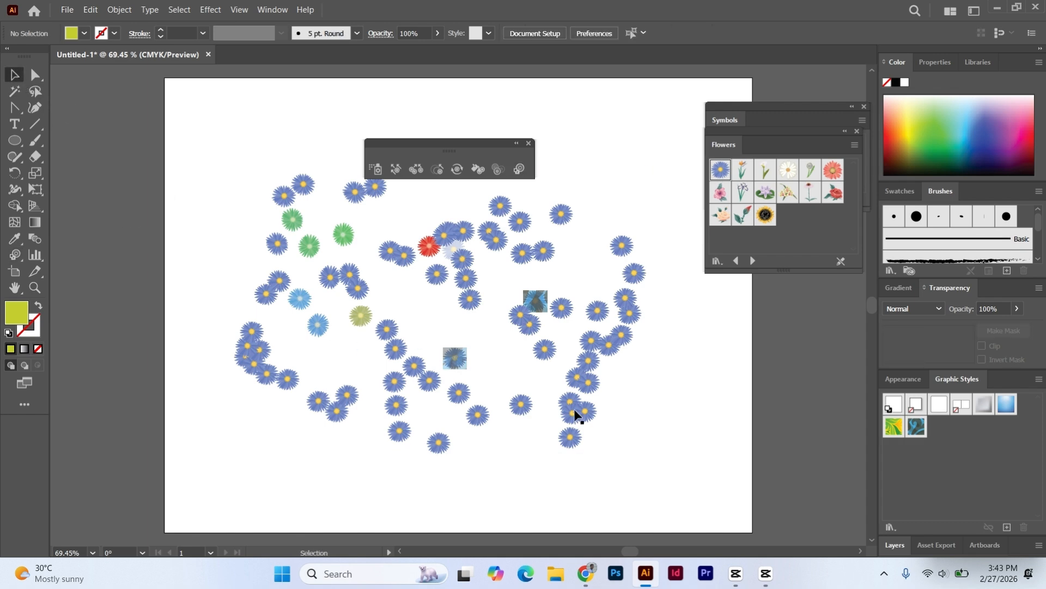
click(894, 426)
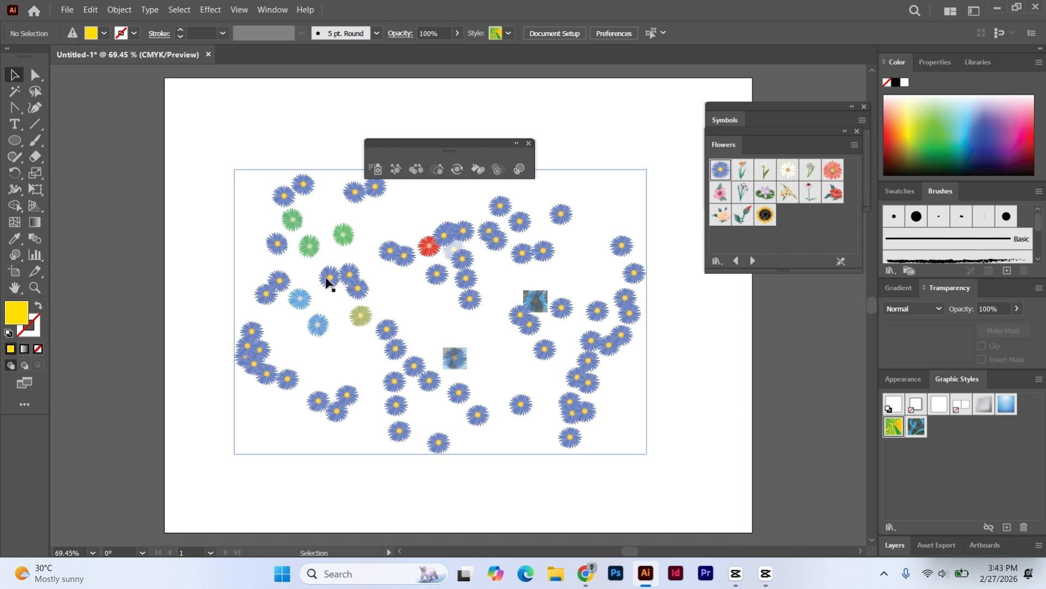
click(278, 251)
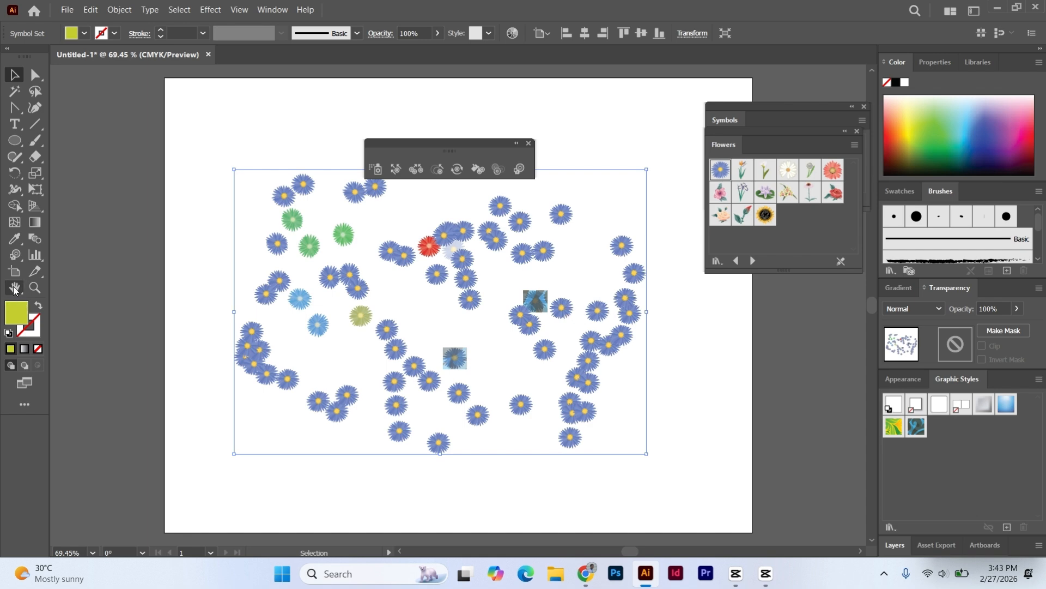
click(22, 260)
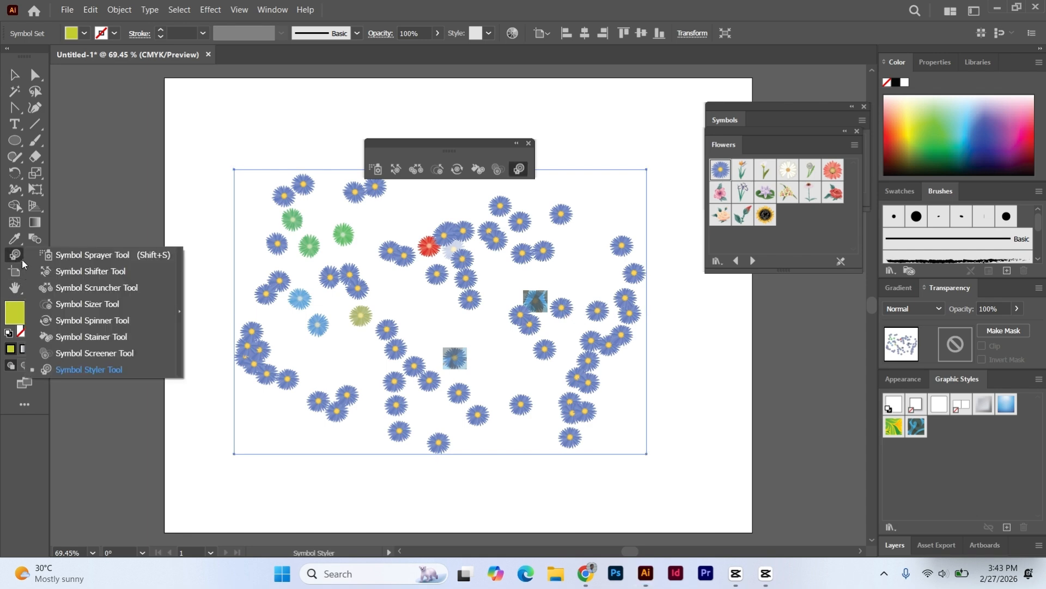